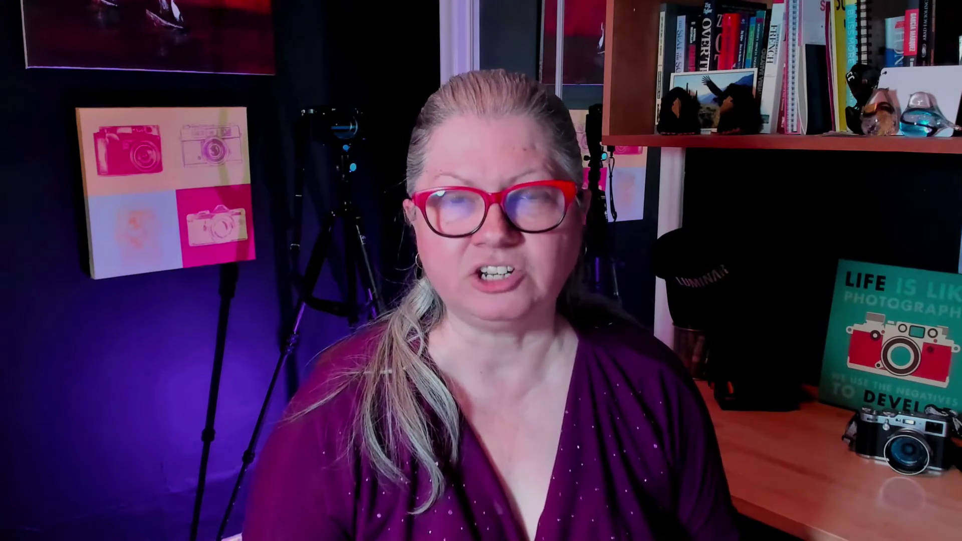
{"action": "left_click", "coordinate": [719, 266]}
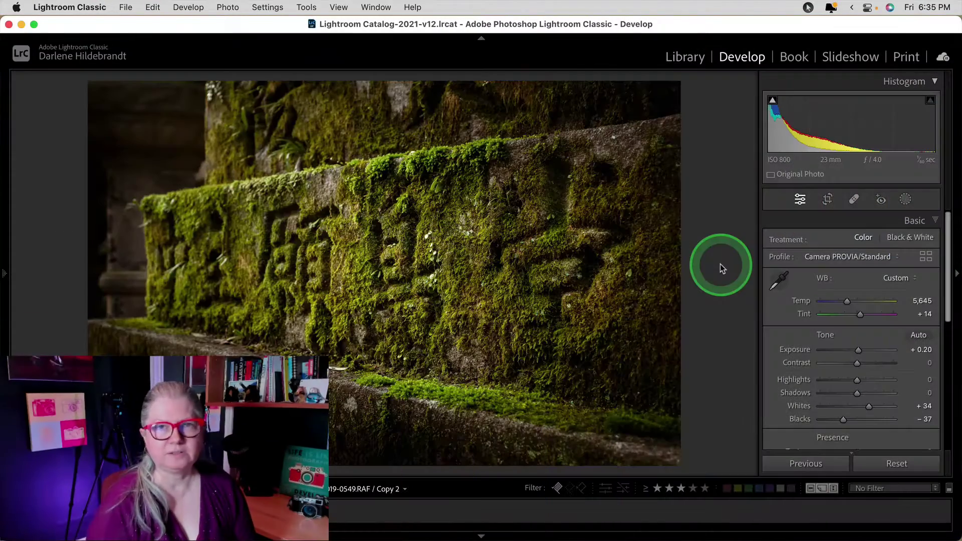
{"action": "left_click", "coordinate": [723, 264]}
{"action": "left_click", "coordinate": [851, 260]}
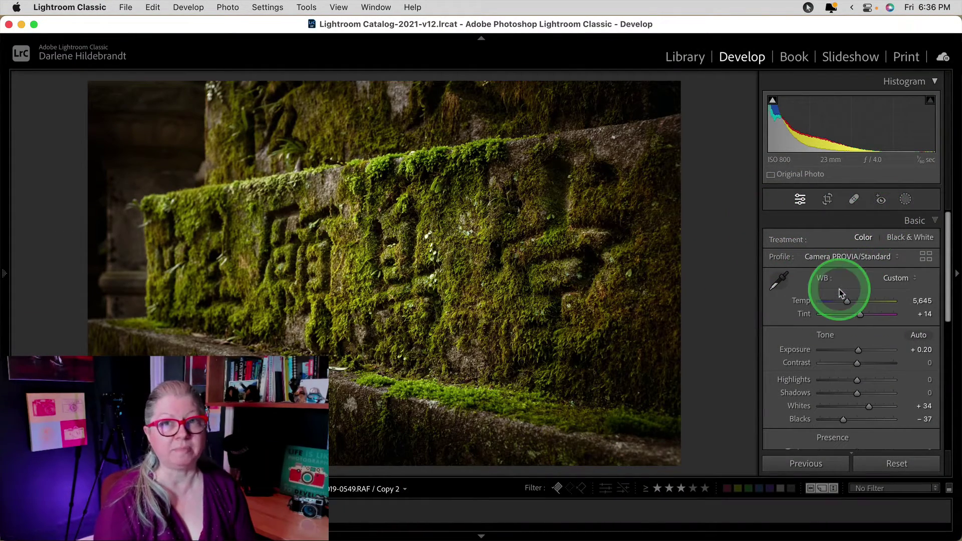
Open and close the Healing tool and the Crop & Straighten tool.
{"action": "left_click", "coordinate": [800, 199]}
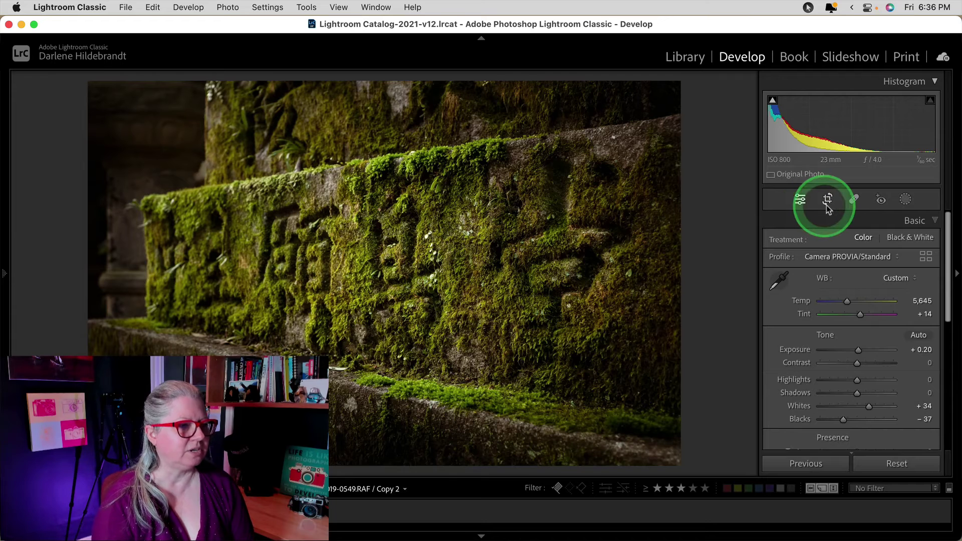
{"action": "left_click", "coordinate": [853, 200]}
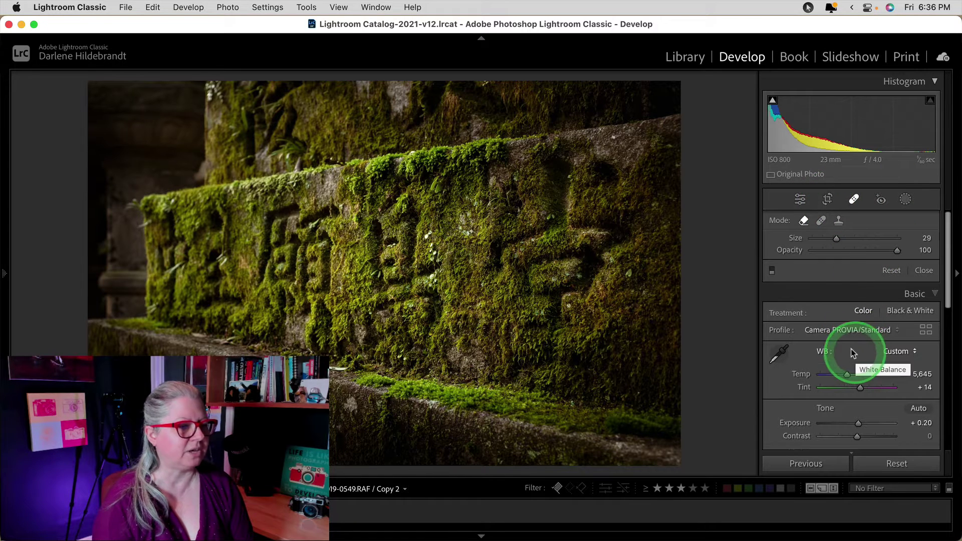
{"action": "left_click", "coordinate": [801, 201]}
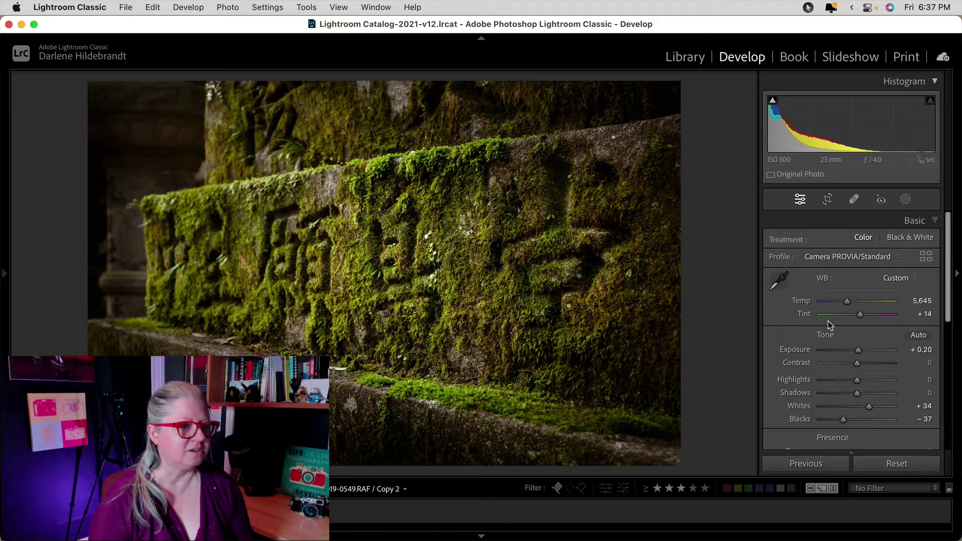
{"action": "key", "text": "q"}
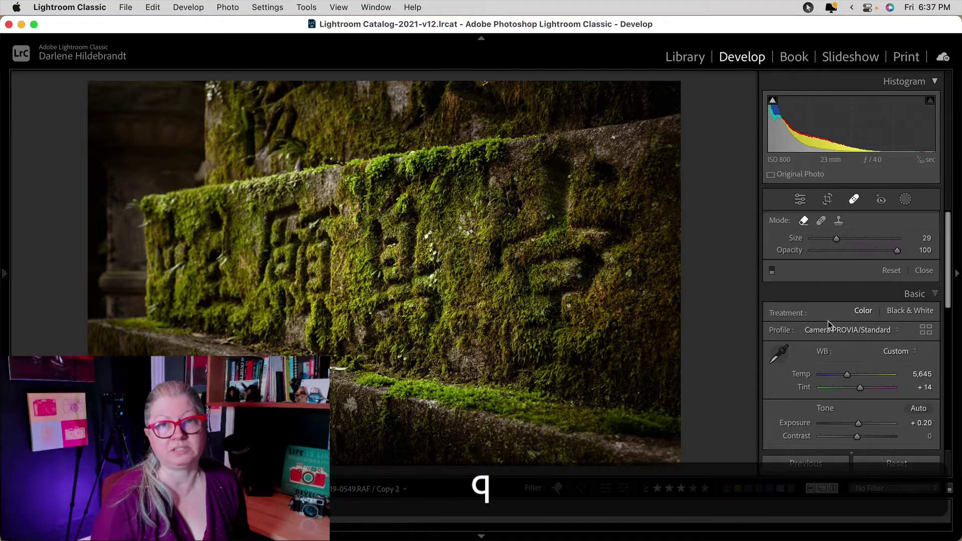
{"action": "key", "text": "q"}
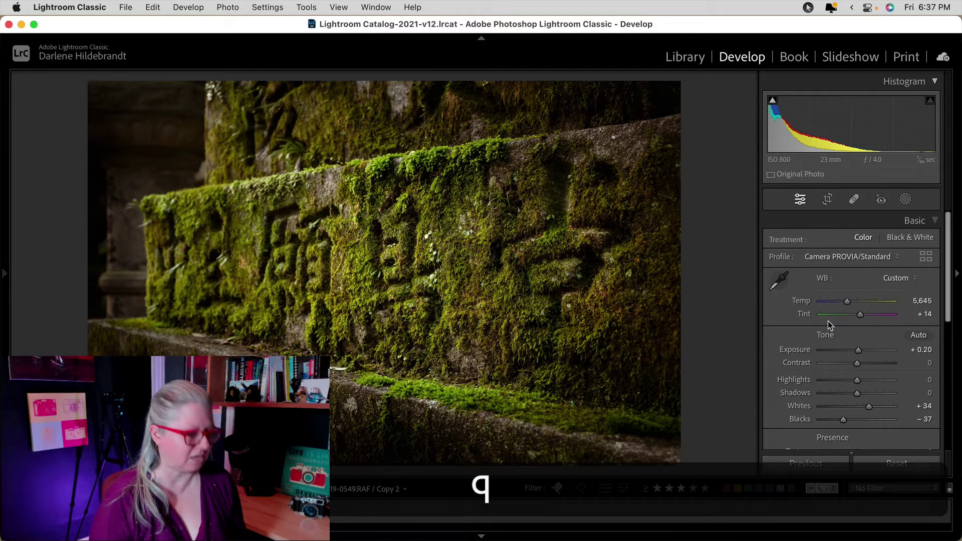
{"action": "key", "text": "r"}
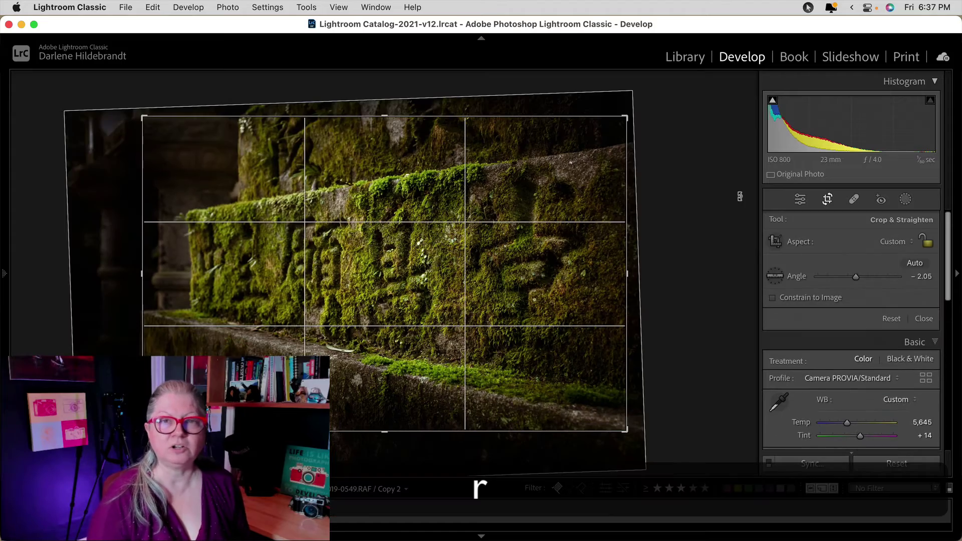
{"action": "key", "text": "r"}
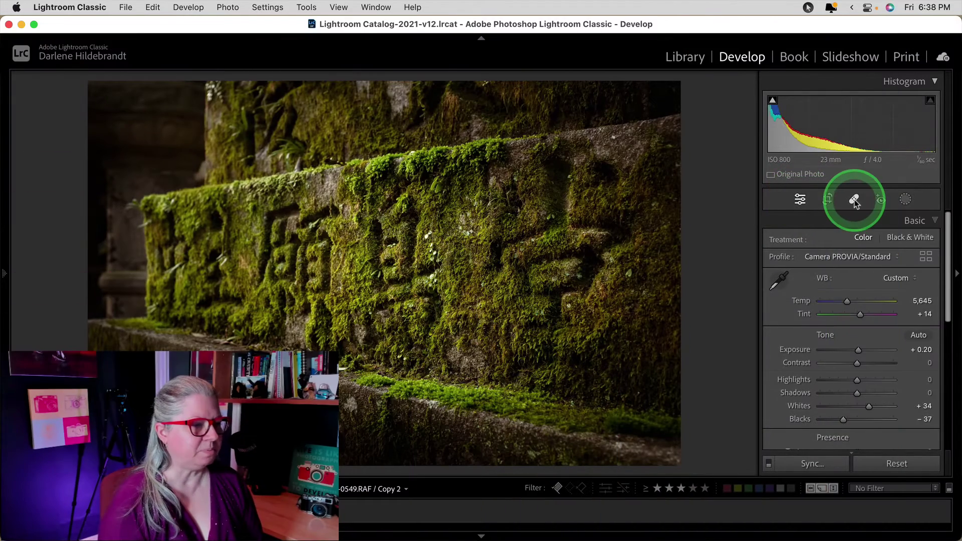
Remove the pale leaf lying on the stone ledge using the Healing tool's content-aware Remove mode with brush size 69.
{"action": "left_click", "coordinate": [854, 200]}
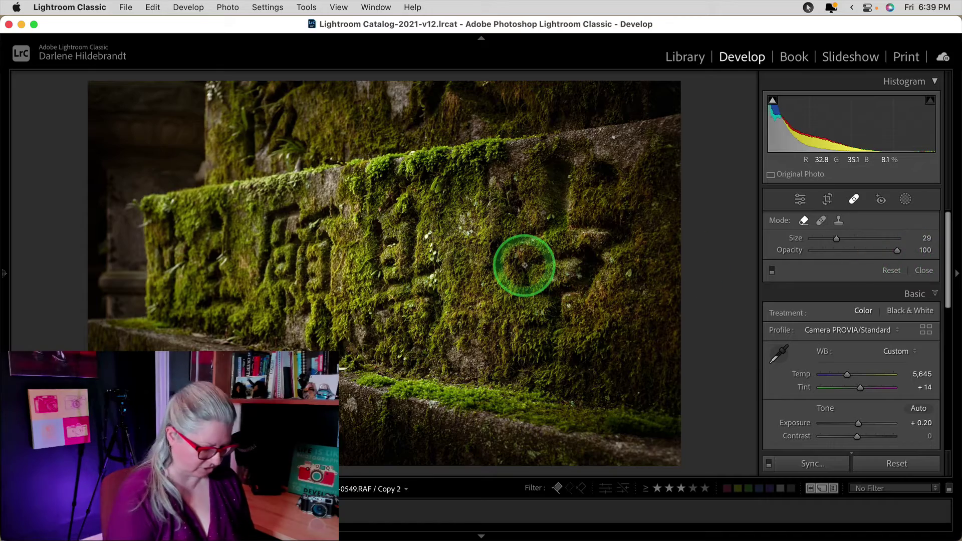
{"action": "key", "text": "super+equal"}
{"action": "left_click_drag", "start_coordinate": [501, 281], "coordinate": [586, 211]}
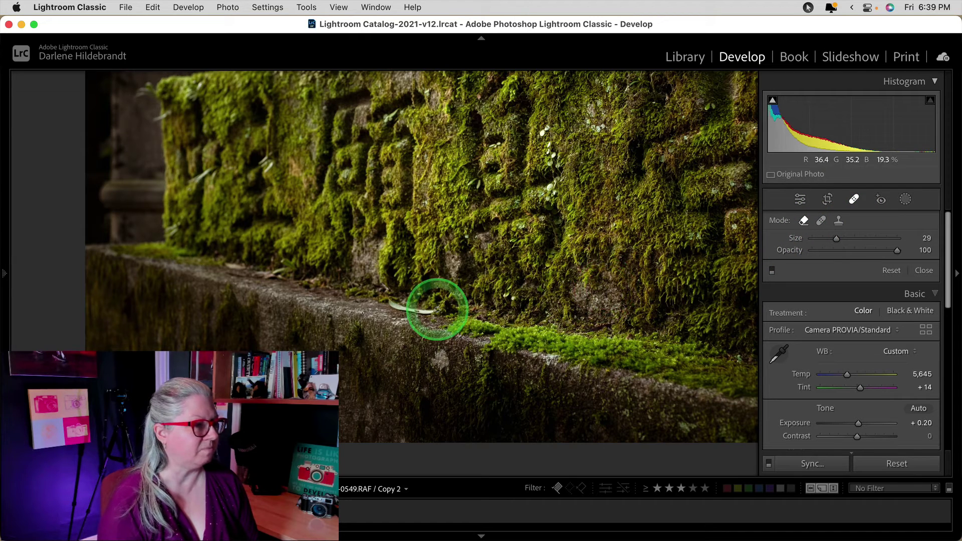
{"action": "key", "text": "bracketright"}
{"action": "key", "text": "bracketright"}
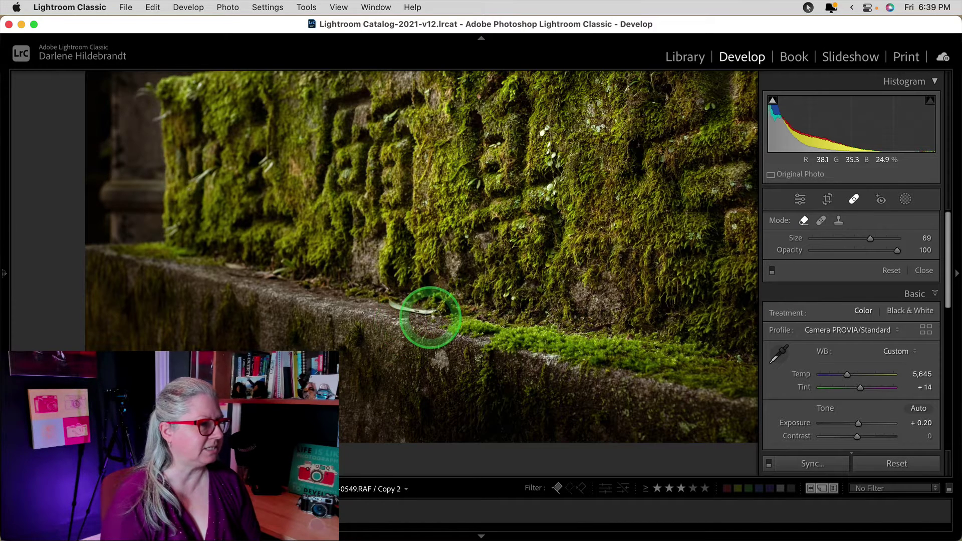
{"action": "scroll", "coordinate": [438, 309], "scroll_direction": "down", "scroll_amount": 2}
{"action": "left_click_drag", "start_coordinate": [436, 310], "coordinate": [384, 301]}
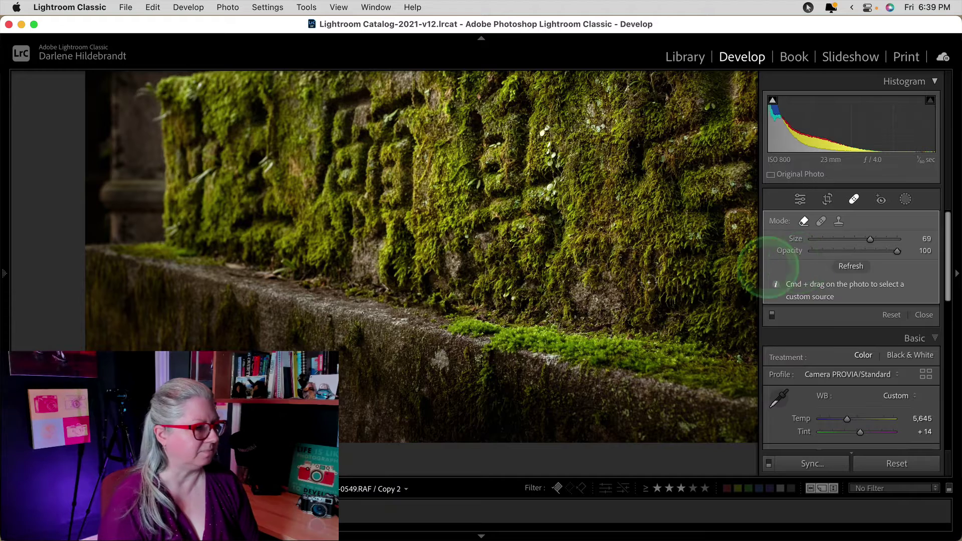
Remove the light patches on the dark stone face below the ledge.
{"action": "left_click", "coordinate": [437, 365]}
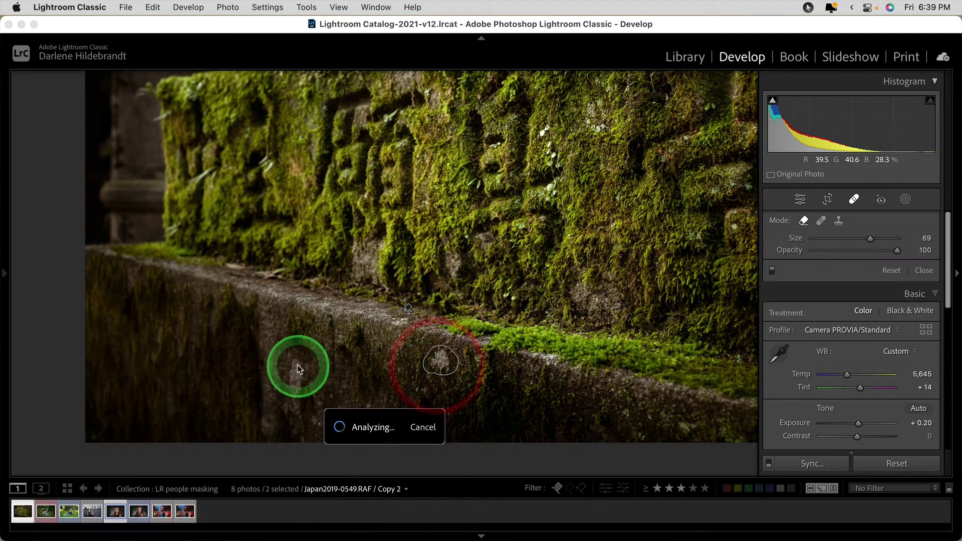
{"action": "left_click_drag", "start_coordinate": [295, 386], "coordinate": [294, 368]}
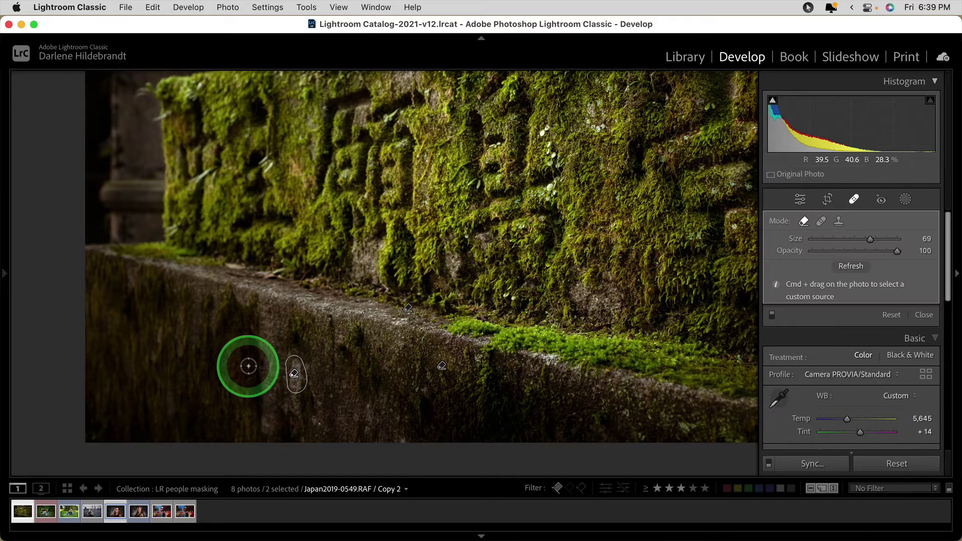
{"action": "left_click", "coordinate": [549, 362]}
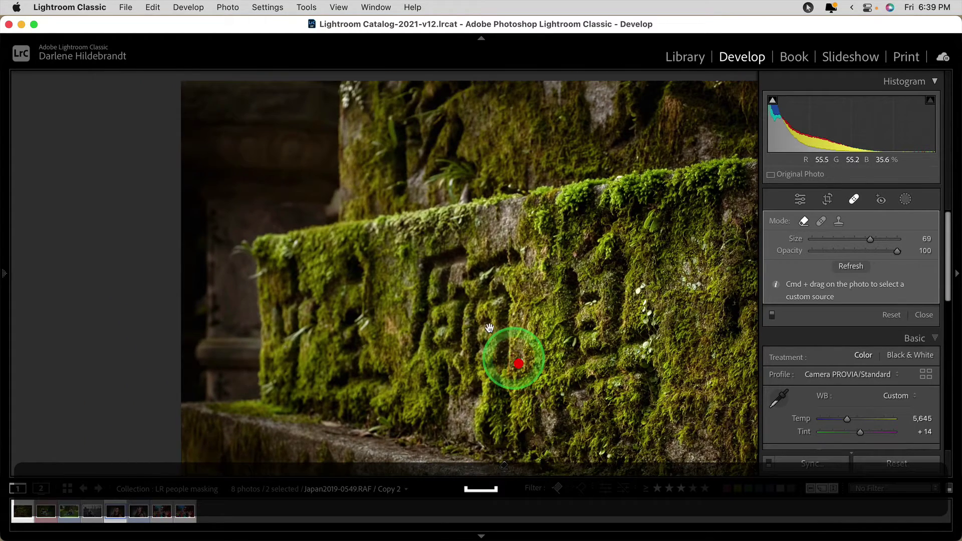
Remove the leaves jutting out from the mossy wall's left corner and the bright plant at the photo's upper edge.
{"action": "left_click_drag", "start_coordinate": [515, 360], "coordinate": [468, 275]}
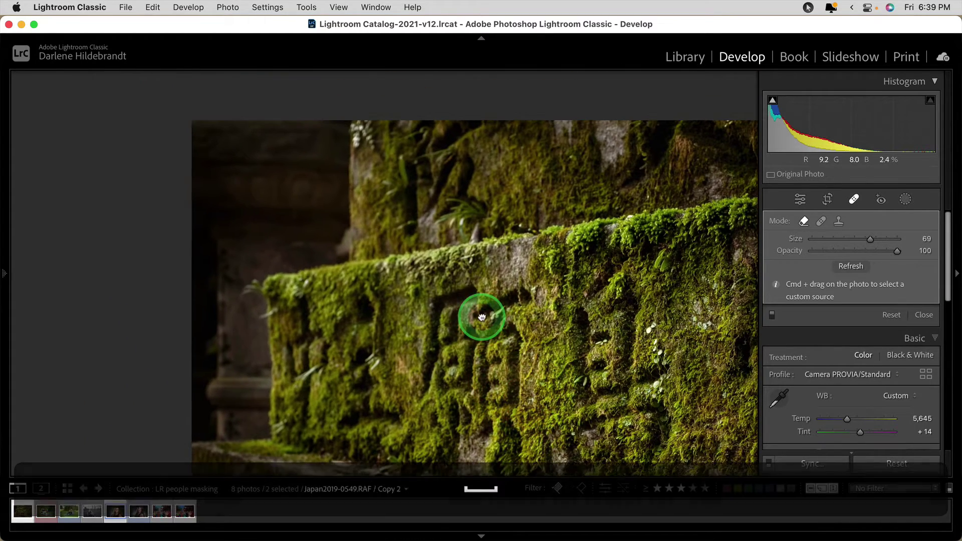
{"action": "left_click_drag", "start_coordinate": [483, 318], "coordinate": [242, 289]}
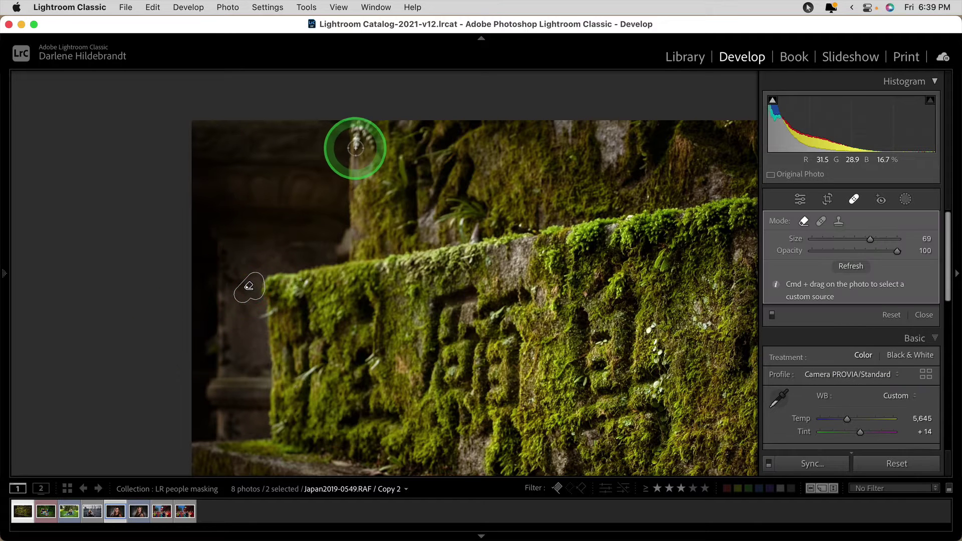
{"action": "left_click_drag", "start_coordinate": [355, 131], "coordinate": [371, 144]}
Refresh the automatic fill of the removed plant at the photo's upper edge.
{"action": "left_click", "coordinate": [846, 284]}
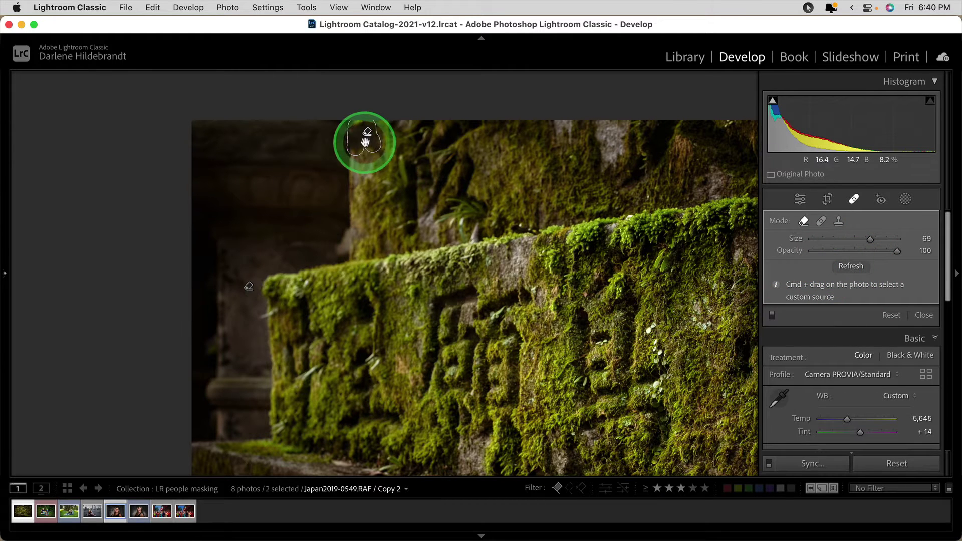
{"action": "left_click", "coordinate": [850, 266]}
{"action": "left_click", "coordinate": [849, 265]}
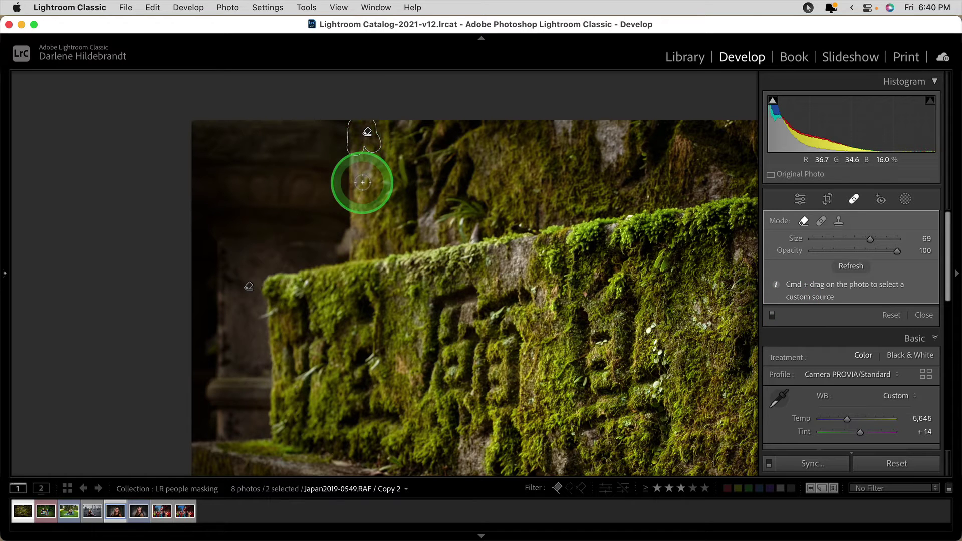
Sample a custom source area just below the upper-edge removal and refresh its fill.
{"action": "key", "text": "super"}
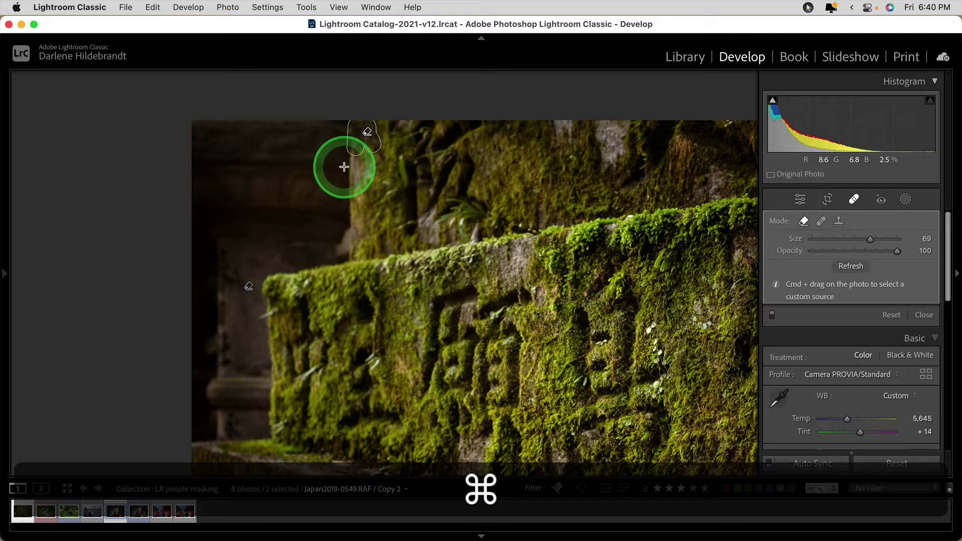
{"action": "left_click_drag", "start_coordinate": [346, 169], "coordinate": [384, 215]}
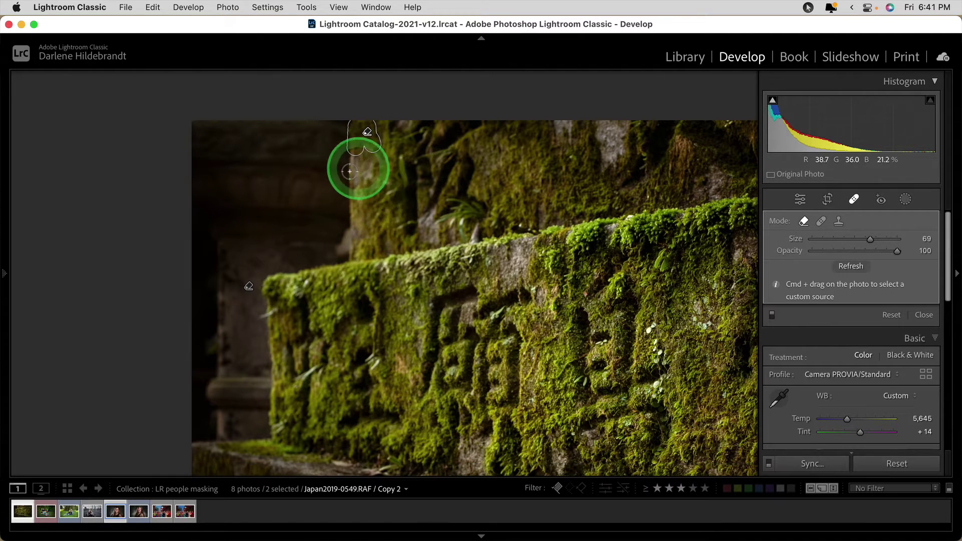
{"action": "mouse_move", "coordinate": [379, 192]}
{"action": "left_mouse_down"}
{"action": "mouse_move", "coordinate": [363, 217]}
{"action": "mouse_move", "coordinate": [358, 138]}
{"action": "left_mouse_up"}
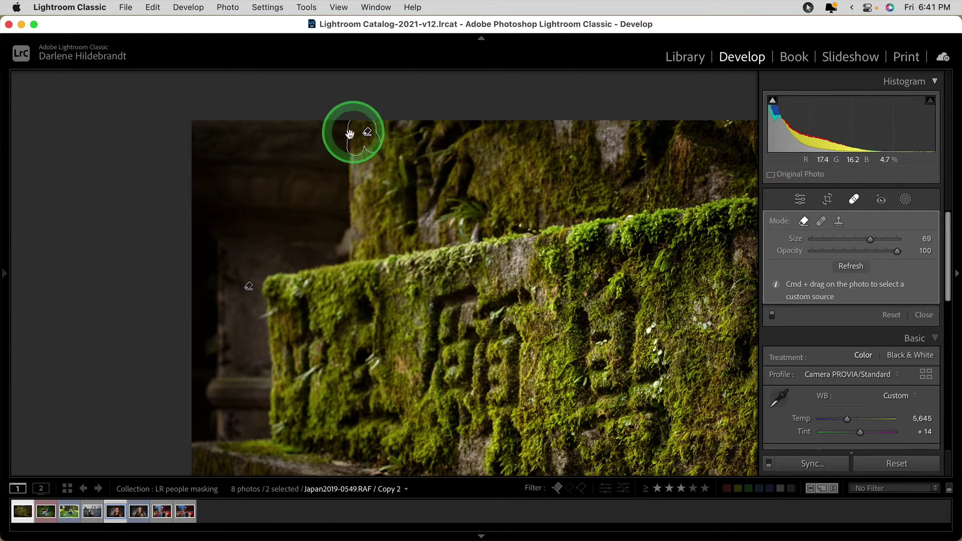
{"action": "left_click", "coordinate": [854, 267]}
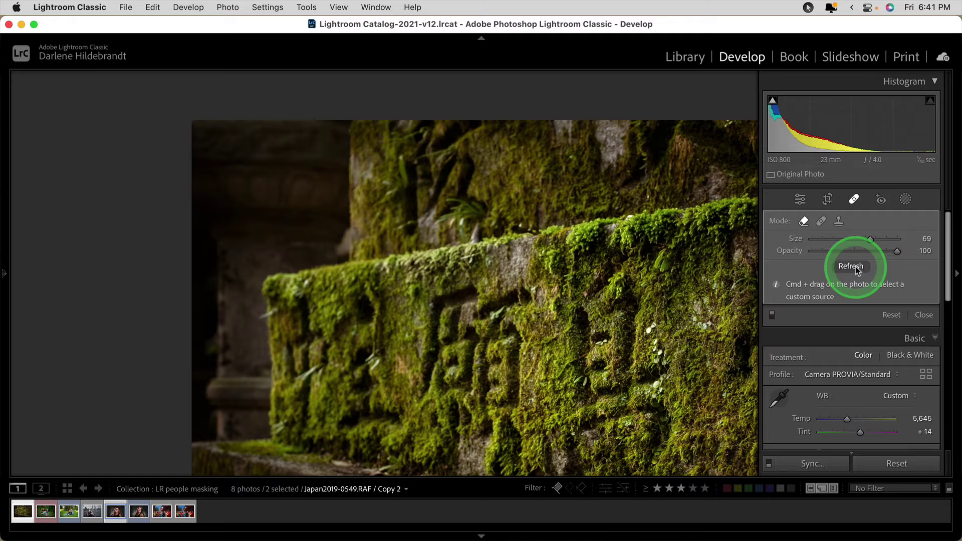
Remove the pale leaves on the left part of the mossy wall, sampling a custom source from the moss below the selected spot.
{"action": "left_click", "coordinate": [299, 379]}
{"action": "mouse_move", "coordinate": [299, 379]}
{"action": "left_mouse_down"}
{"action": "mouse_move", "coordinate": [317, 368]}
{"action": "mouse_move", "coordinate": [317, 376]}
{"action": "mouse_move", "coordinate": [309, 372]}
{"action": "left_mouse_up"}
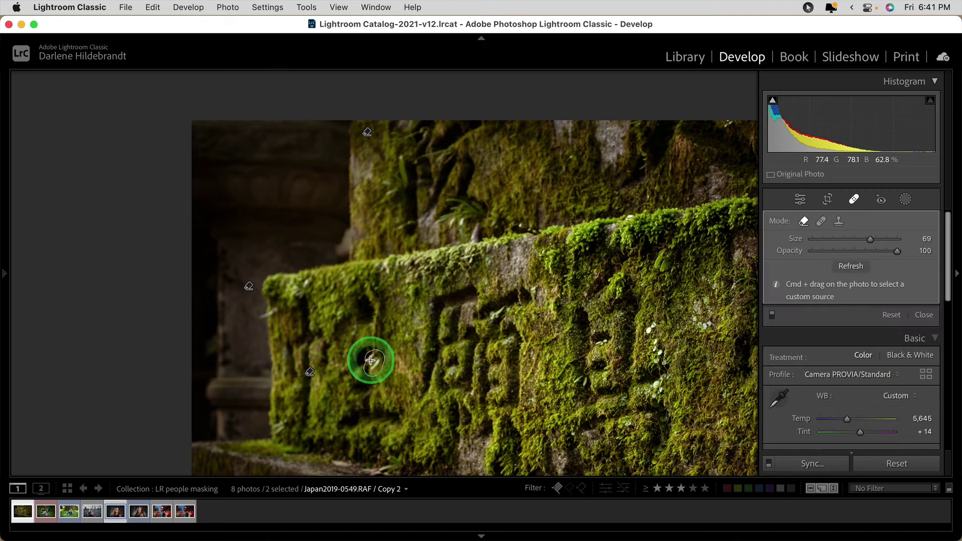
{"action": "left_click", "coordinate": [272, 311]}
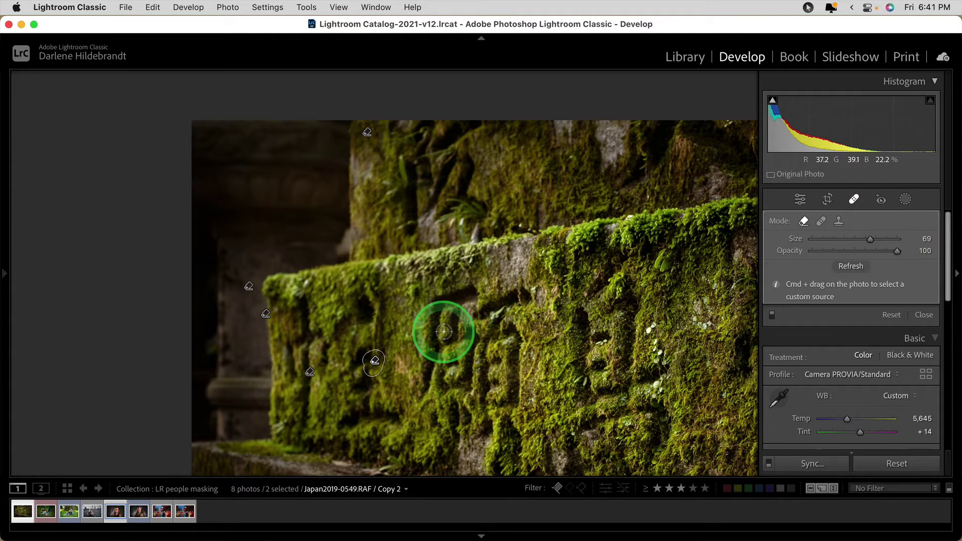
{"action": "key", "text": "super"}
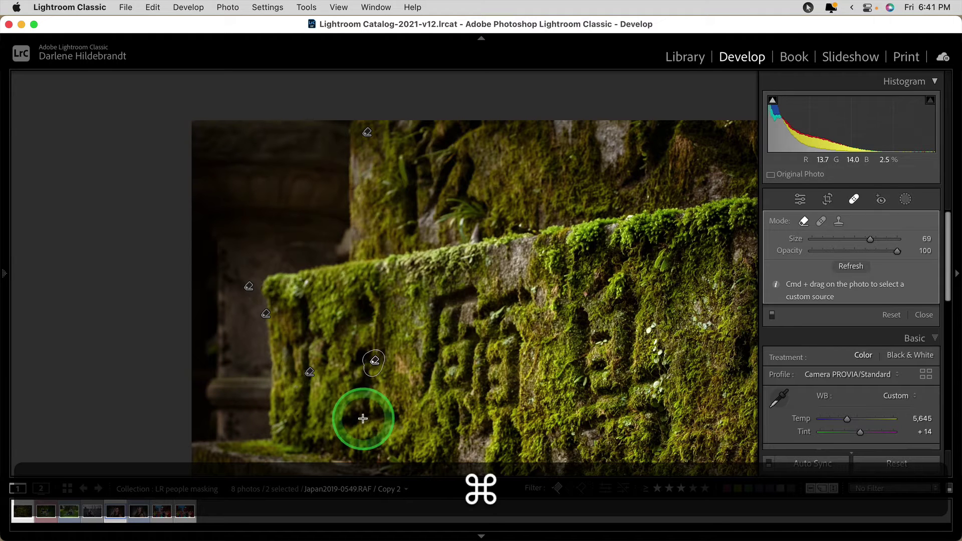
{"action": "left_click_drag", "start_coordinate": [364, 403], "coordinate": [391, 429]}
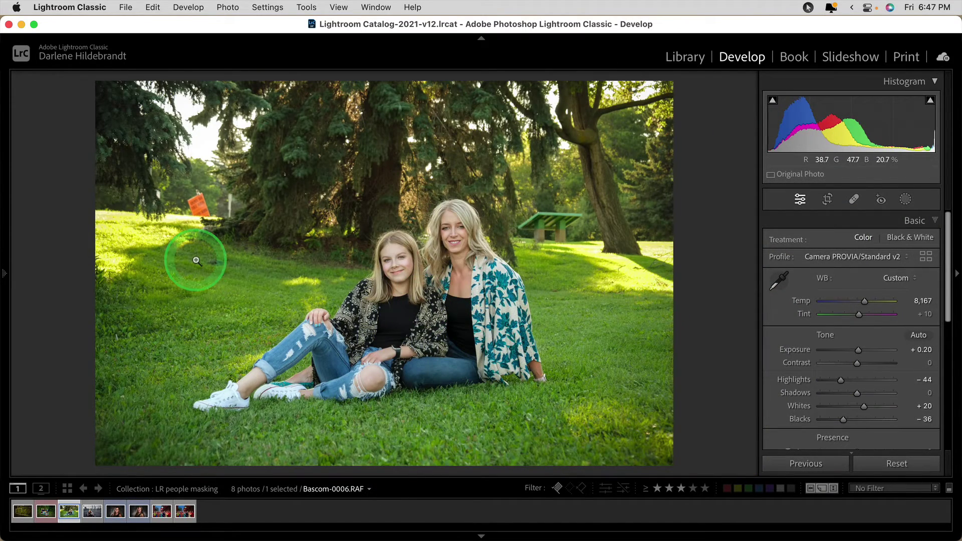
In the Bascom-0006.RAF portrait, remove the white post, the pale object under the left tree and the orange sign with the Healing tool.
{"action": "key", "text": "super+equal"}
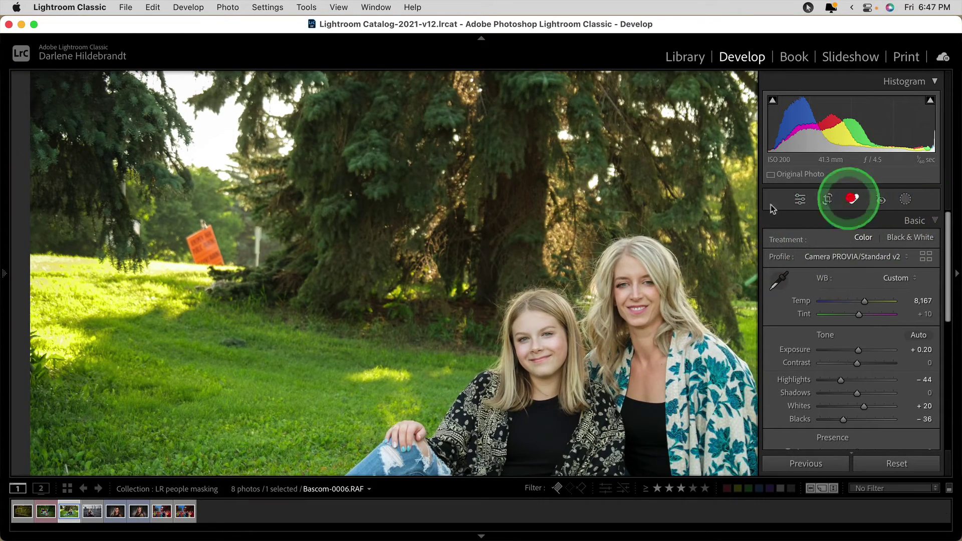
{"action": "left_click", "coordinate": [854, 199]}
{"action": "left_click_drag", "start_coordinate": [256, 230], "coordinate": [256, 263]}
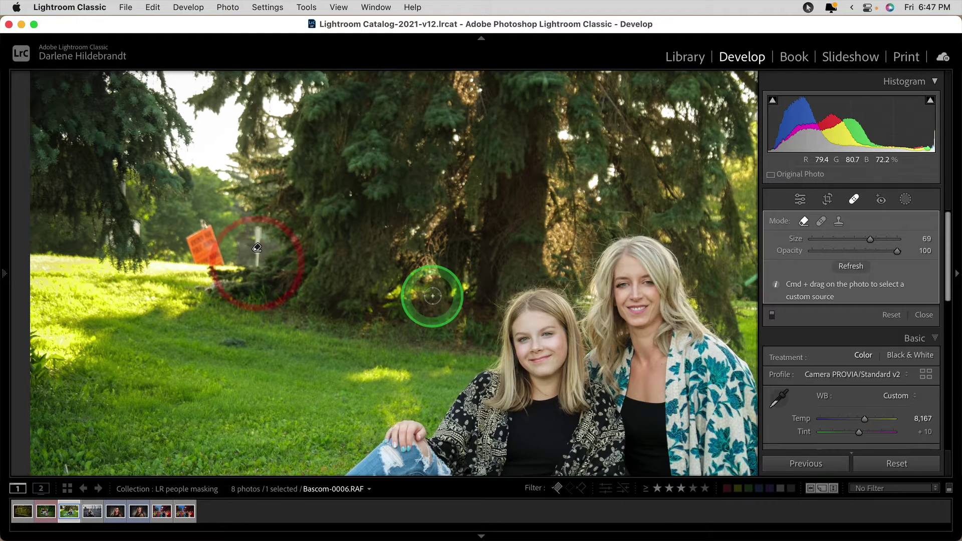
{"action": "left_click", "coordinate": [133, 228]}
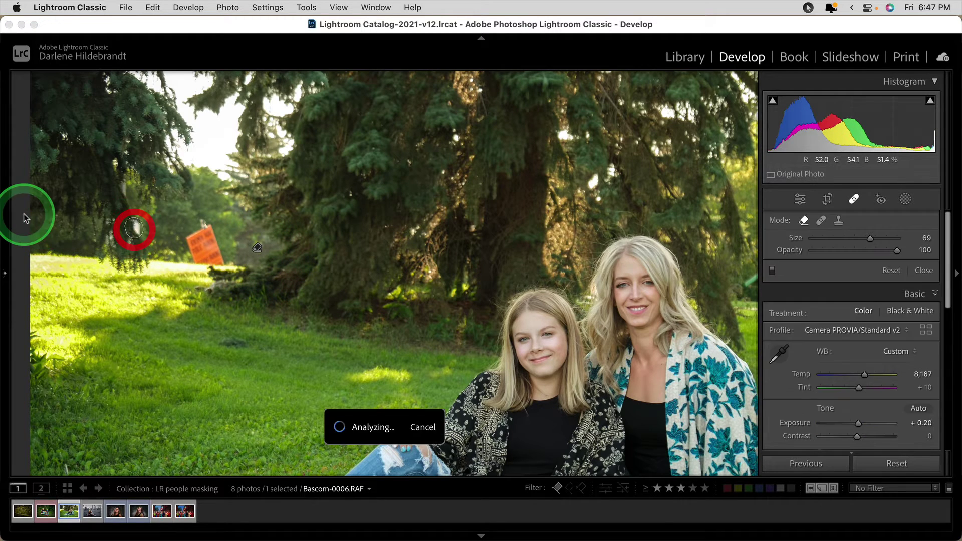
{"action": "left_click", "coordinate": [123, 193]}
{"action": "left_click_drag", "start_coordinate": [197, 240], "coordinate": [200, 262]}
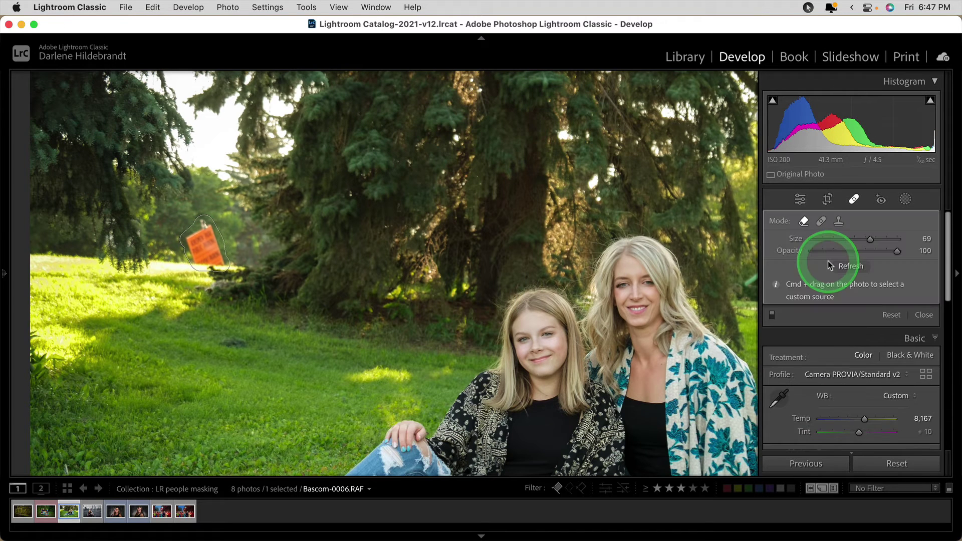
Toggle the healing edits off and on to compare the portrait before and after the removals.
{"action": "left_click", "coordinate": [771, 316]}
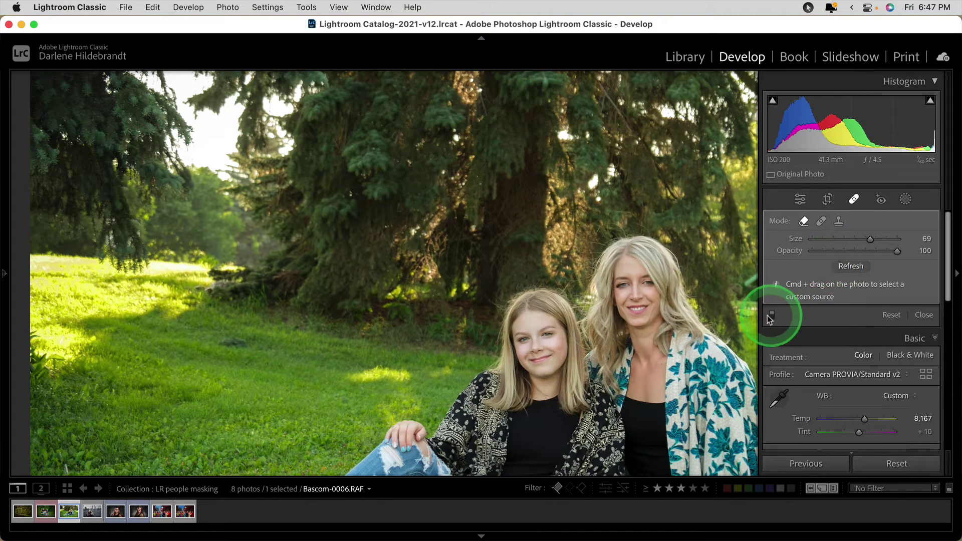
{"action": "left_click", "coordinate": [772, 315]}
{"action": "left_click", "coordinate": [772, 315]}
Remove the green structure and its two posts from the background between the women and the leaning tree.
{"action": "left_click_drag", "start_coordinate": [633, 279], "coordinate": [323, 269]}
{"action": "mouse_move", "coordinate": [506, 219]}
{"action": "left_mouse_down"}
{"action": "mouse_move", "coordinate": [528, 224]}
{"action": "mouse_move", "coordinate": [456, 223]}
{"action": "mouse_move", "coordinate": [433, 247]}
{"action": "mouse_move", "coordinate": [518, 236]}
{"action": "mouse_move", "coordinate": [482, 242]}
{"action": "left_mouse_up"}
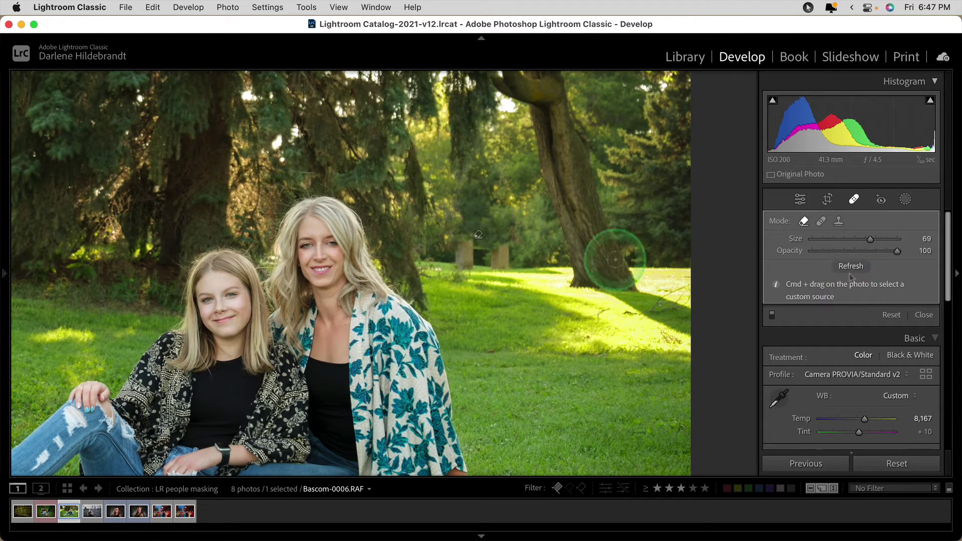
{"action": "left_click_drag", "start_coordinate": [500, 242], "coordinate": [501, 262]}
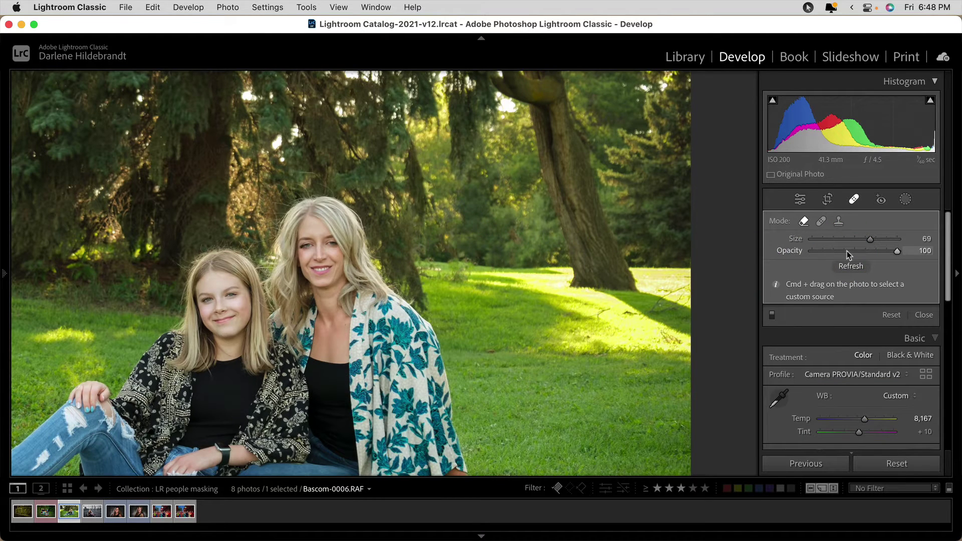
Compare the whole family portrait with the healing edits switched off and on.
{"action": "key", "text": "z"}
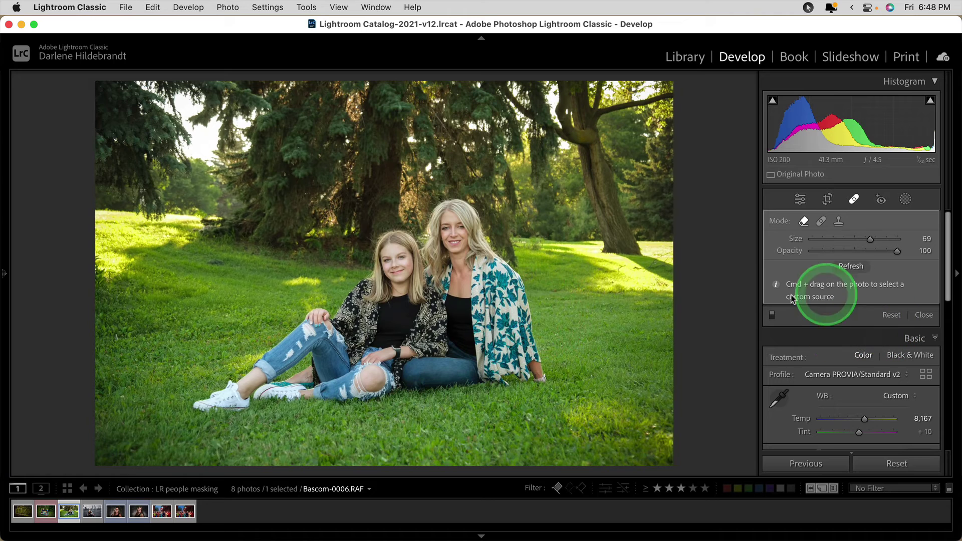
{"action": "left_click", "coordinate": [773, 315]}
{"action": "left_click", "coordinate": [773, 316]}
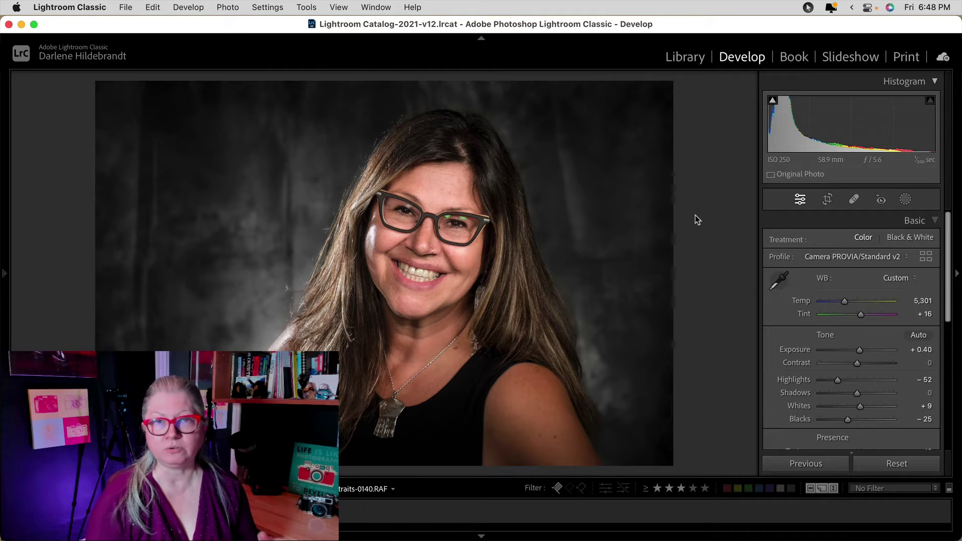
Create a virtual copy of Studio-portraits-0140.RAF and add a Select Background mask to it.
{"action": "key", "text": "super+apostrophe"}
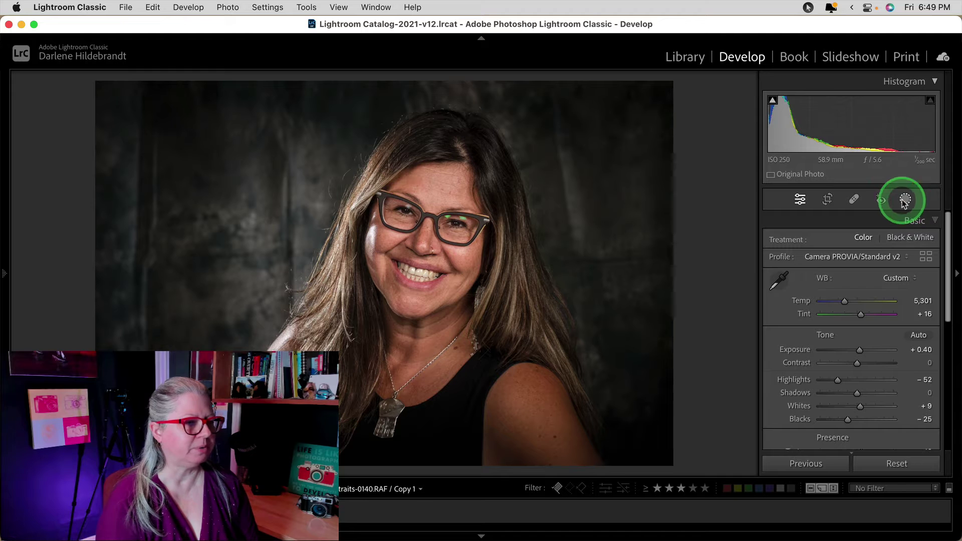
{"action": "left_click", "coordinate": [905, 199]}
{"action": "left_click", "coordinate": [888, 370]}
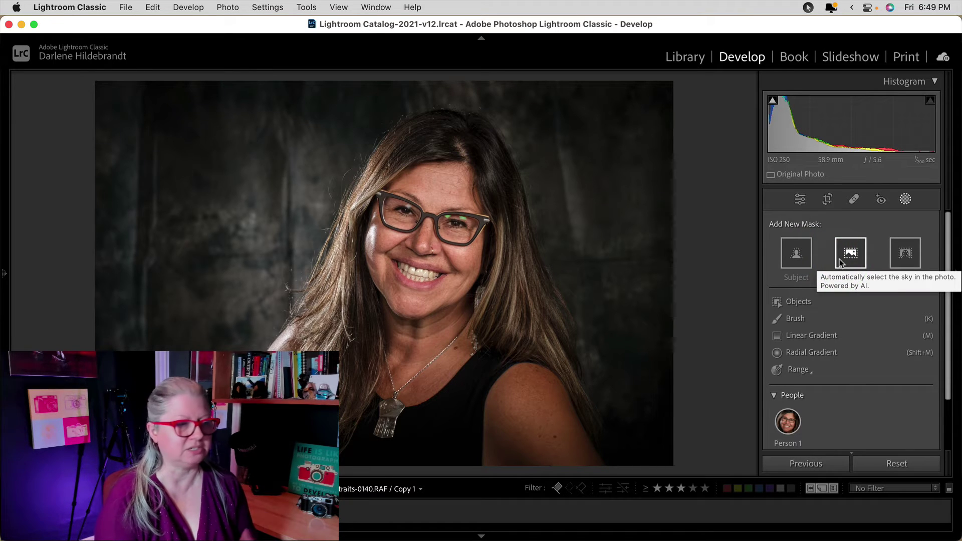
{"action": "left_click", "coordinate": [905, 254]}
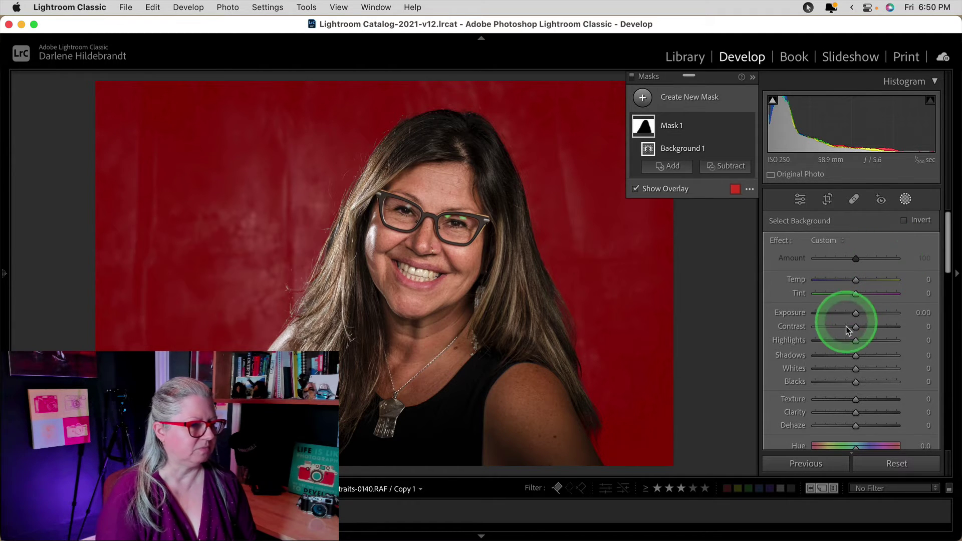
Soften the masked background with Texture −64, Clarity −41 and Sharpness −81.
{"action": "left_click_drag", "start_coordinate": [856, 400], "coordinate": [837, 405]}
{"action": "scroll", "coordinate": [858, 308], "scroll_direction": "down", "scroll_amount": 3}
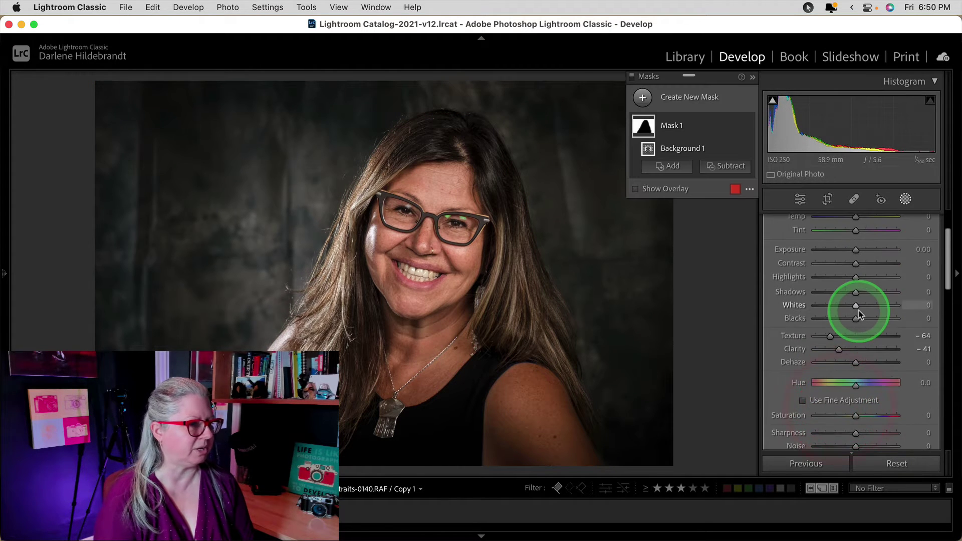
{"action": "scroll", "coordinate": [872, 351], "scroll_direction": "up", "scroll_amount": 3}
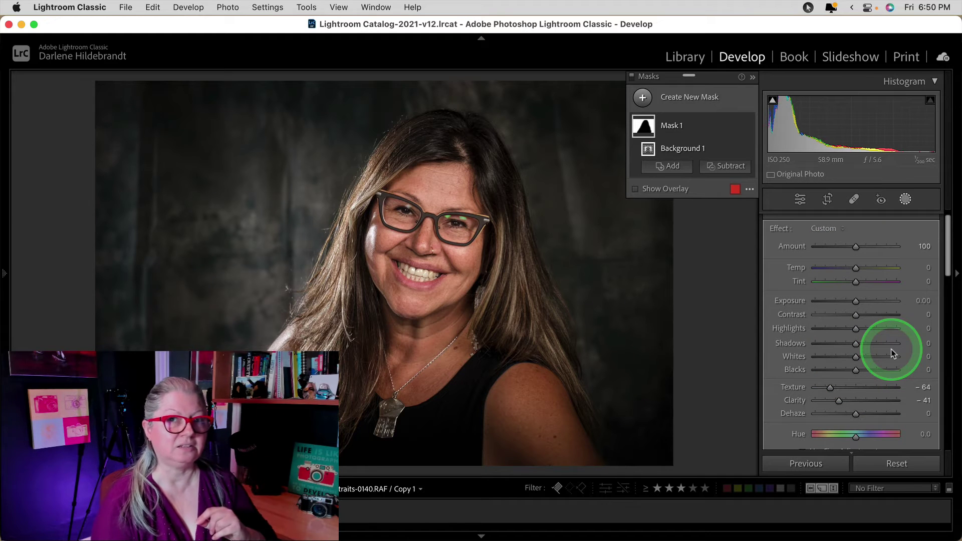
{"action": "scroll", "coordinate": [892, 353], "scroll_direction": "down", "scroll_amount": 7}
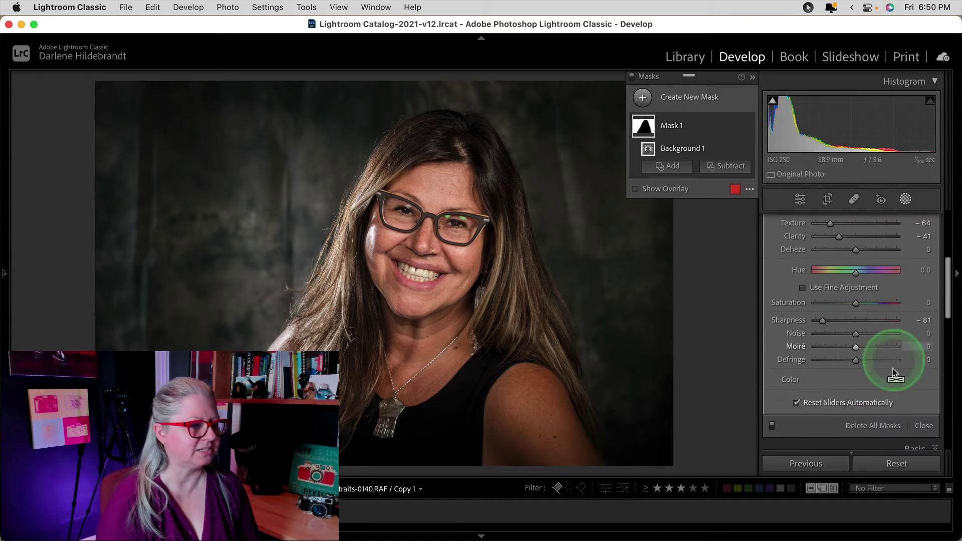
Tint the masked background blue, set Exposure −0.26, Contrast −46, Highlights −50 and Shadows 53, and hide the mask to compare.
{"action": "left_click", "coordinate": [894, 379]}
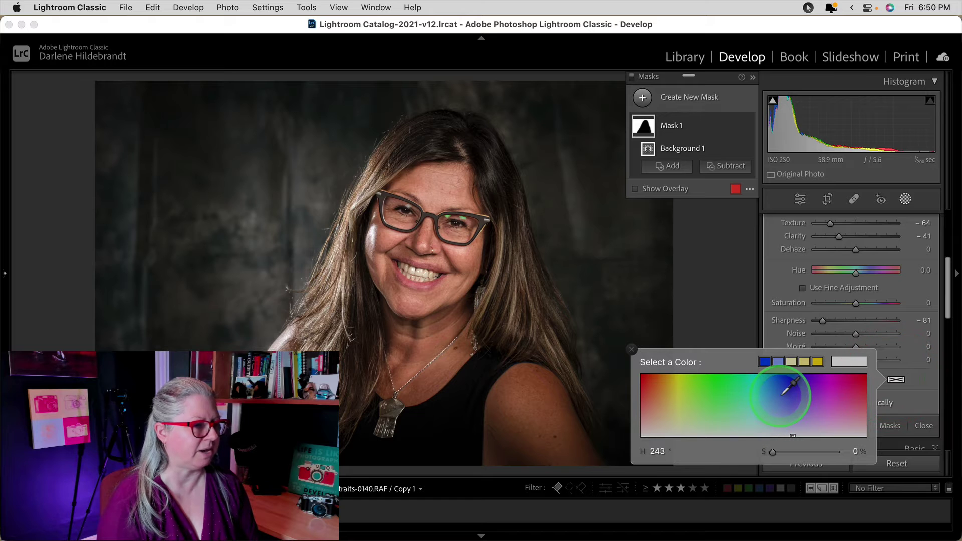
{"action": "mouse_move", "coordinate": [787, 391]}
{"action": "left_mouse_down"}
{"action": "mouse_move", "coordinate": [767, 379]}
{"action": "mouse_move", "coordinate": [822, 387]}
{"action": "mouse_move", "coordinate": [796, 398]}
{"action": "mouse_move", "coordinate": [792, 391]}
{"action": "left_mouse_up"}
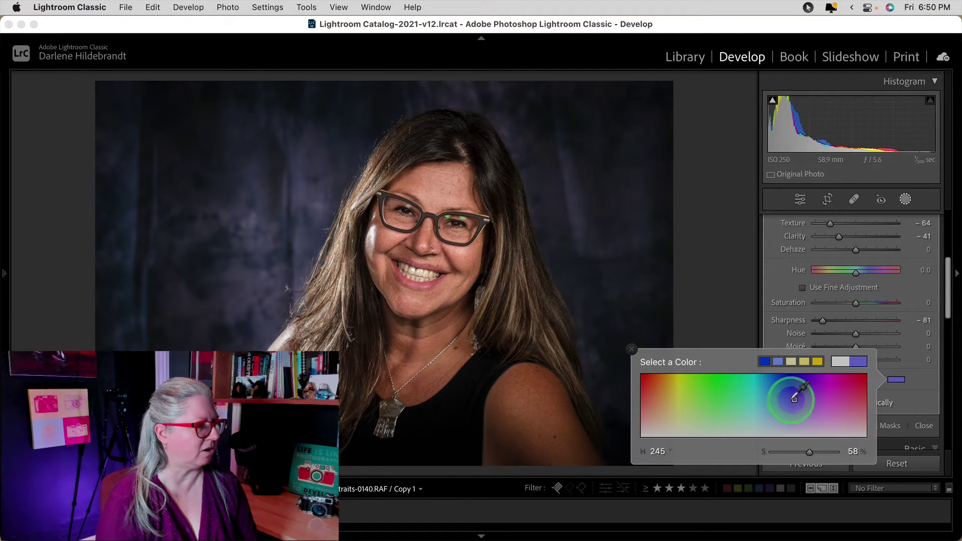
{"action": "left_click_drag", "start_coordinate": [794, 398], "coordinate": [794, 398]}
{"action": "scroll", "coordinate": [846, 340], "scroll_direction": "up", "scroll_amount": 5}
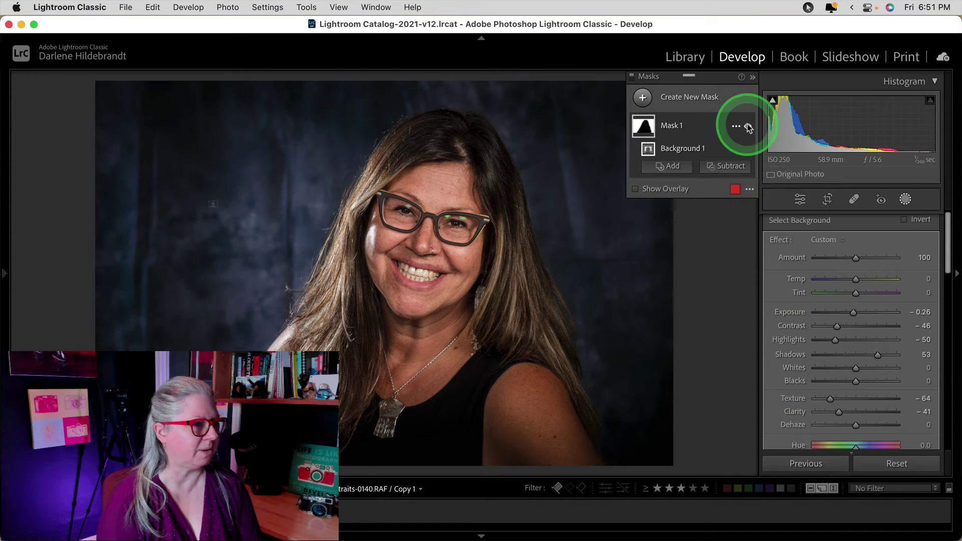
{"action": "left_click", "coordinate": [748, 126]}
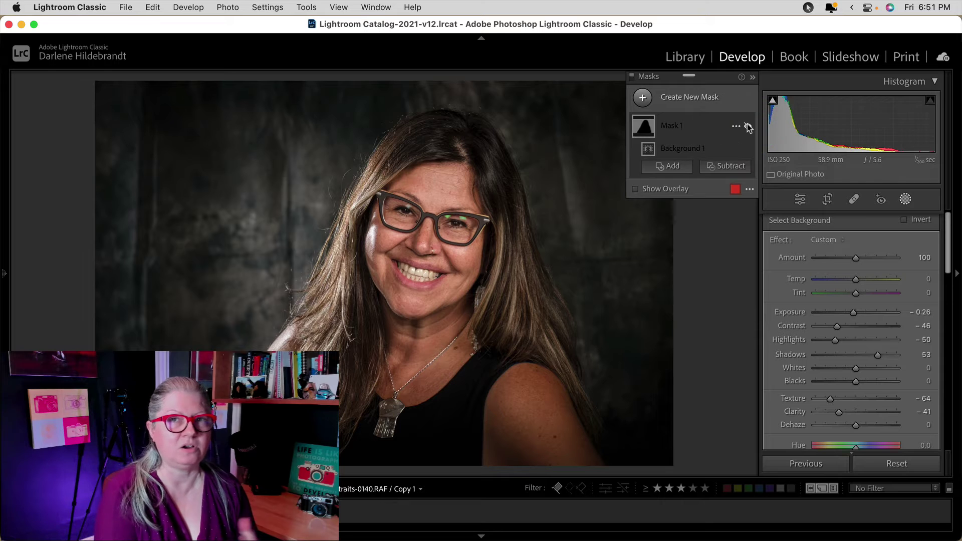
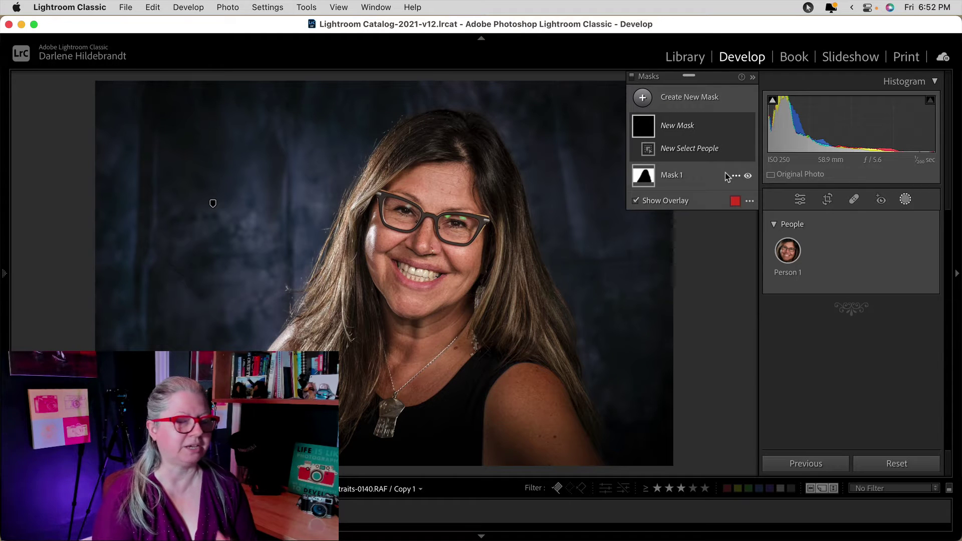
Choose Person 1 for a new Select People mask and turn off the Entire Person selection.
{"action": "left_click", "coordinate": [789, 252]}
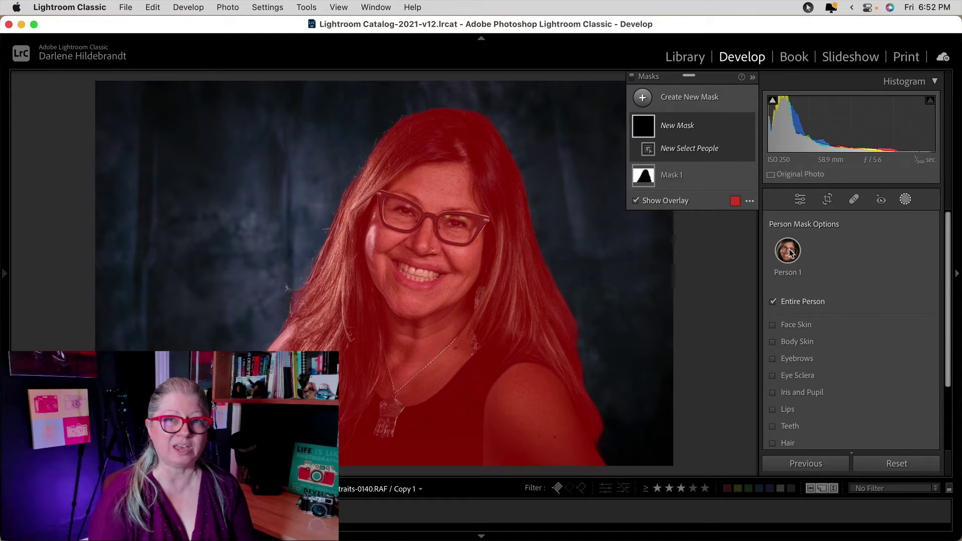
{"action": "scroll", "coordinate": [792, 265], "scroll_direction": "down", "scroll_amount": 1}
{"action": "left_click", "coordinate": [794, 287]}
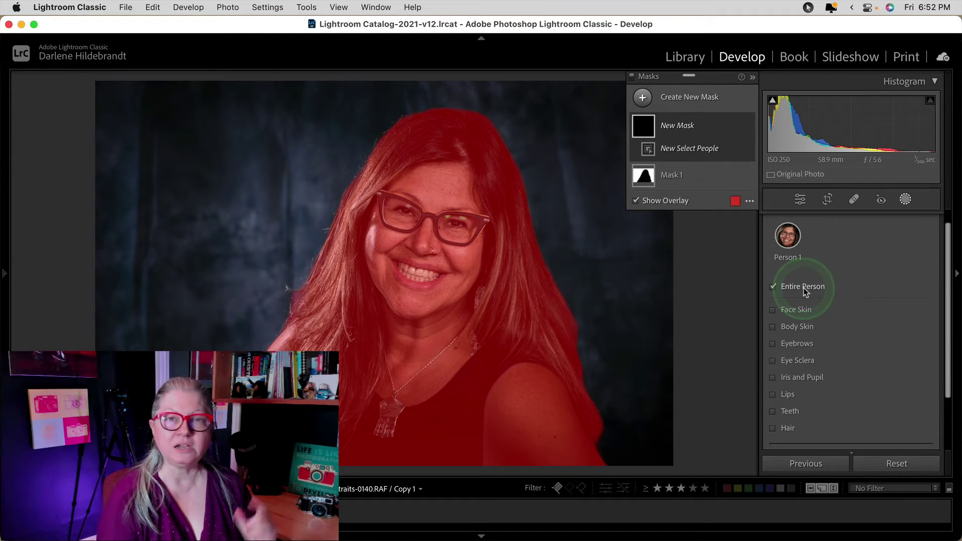
{"action": "left_click", "coordinate": [772, 287]}
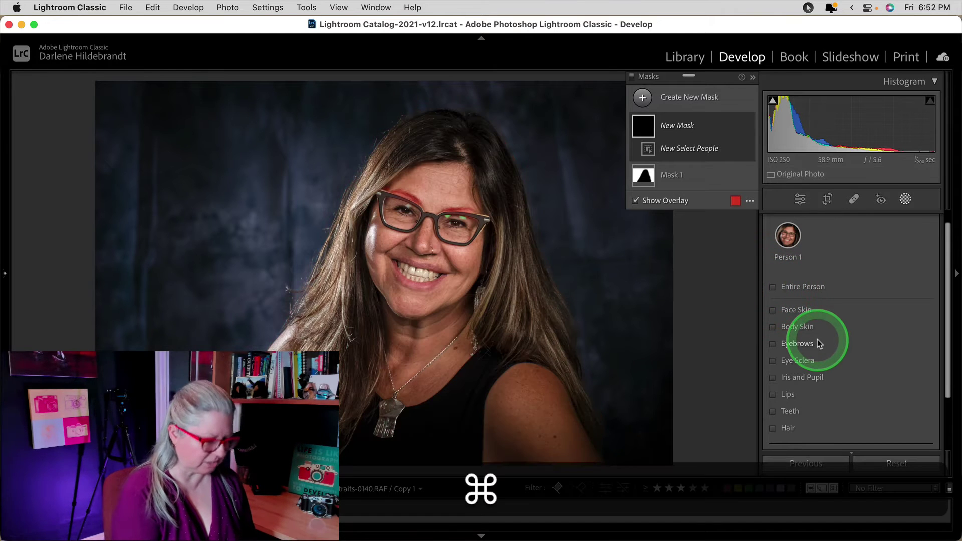
Preview the overlays for individual features of the woman, from body skin, eyebrows and eyes to lips and hair.
{"action": "key", "text": "super+equal"}
{"action": "key", "text": "super+equal"}
{"action": "key", "text": "super+minus"}
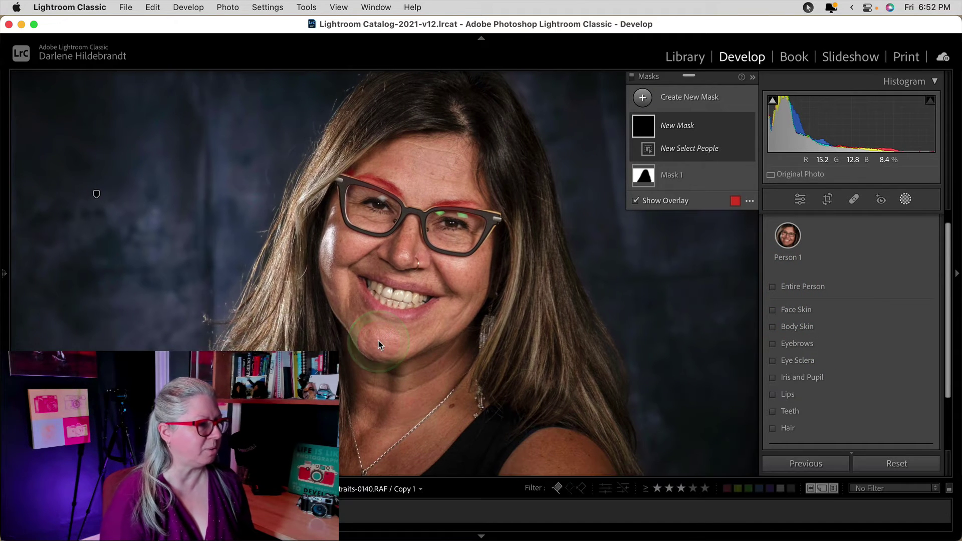
{"action": "left_click", "coordinate": [790, 326]}
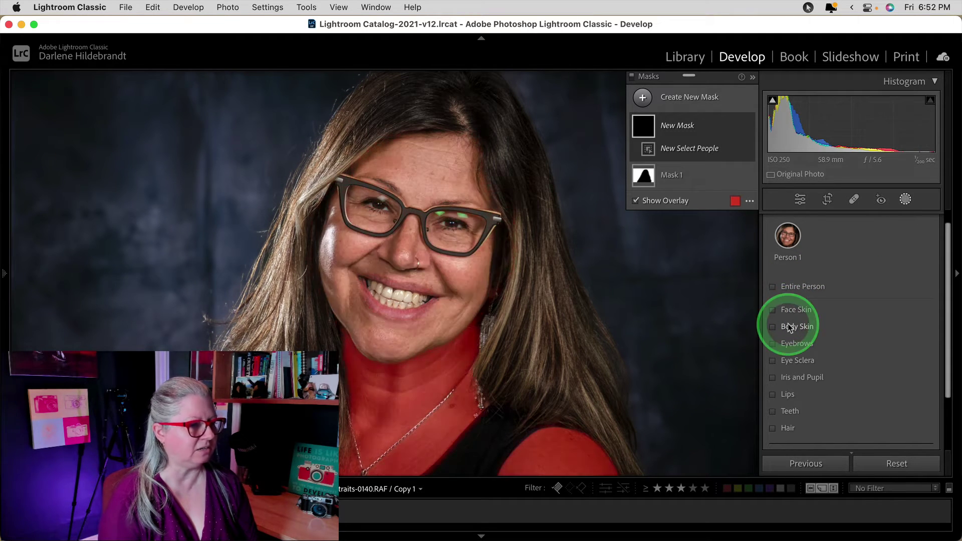
{"action": "left_click", "coordinate": [791, 343]}
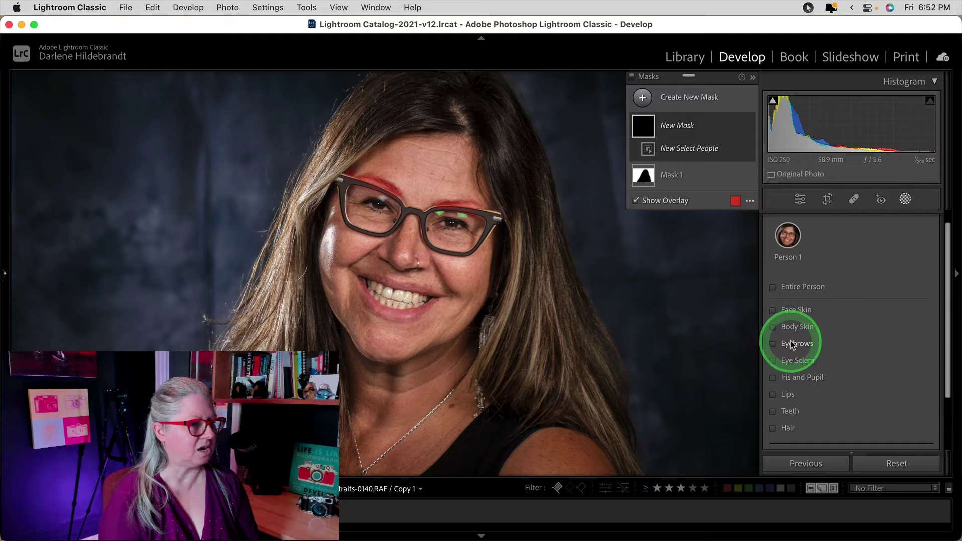
{"action": "left_click", "coordinate": [798, 360]}
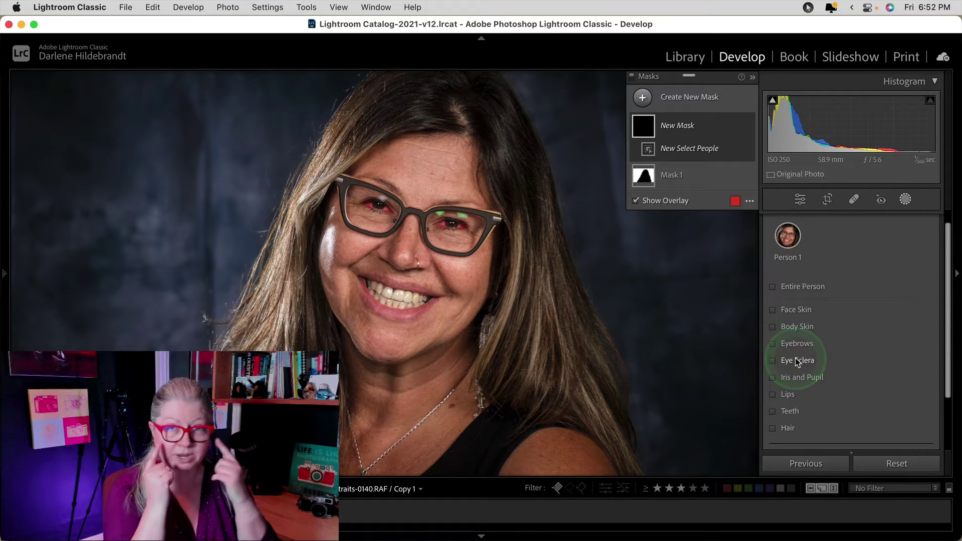
{"action": "left_click", "coordinate": [787, 362]}
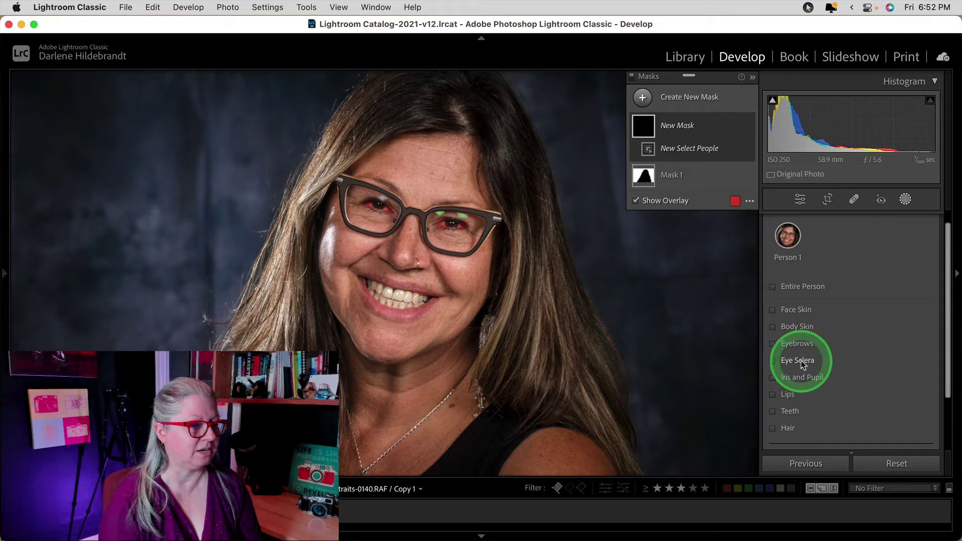
{"action": "left_click", "coordinate": [801, 378]}
{"action": "left_click", "coordinate": [791, 394]}
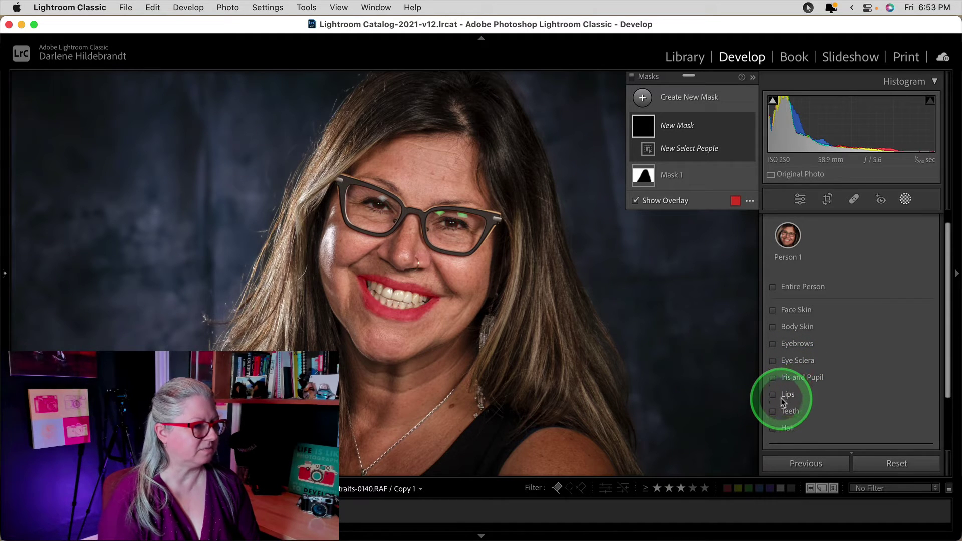
{"action": "left_click", "coordinate": [786, 427]}
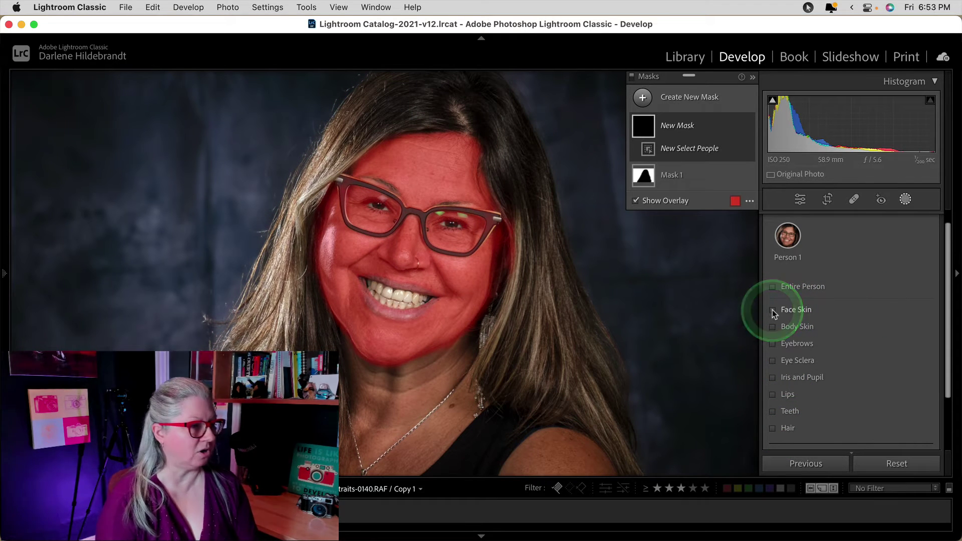
Include Face Skin, Eyebrows, Eye Sclera, Iris and Pupil, Lips and Teeth in the person mask selection.
{"action": "left_click", "coordinate": [772, 310]}
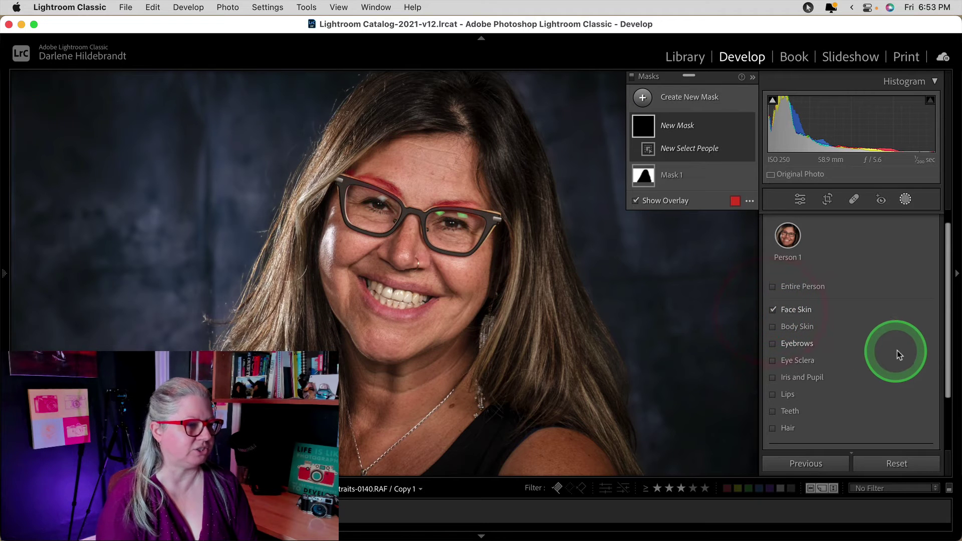
{"action": "left_click", "coordinate": [771, 343]}
{"action": "left_click", "coordinate": [772, 361]}
{"action": "left_click", "coordinate": [772, 377]}
{"action": "left_click", "coordinate": [772, 394]}
{"action": "left_click", "coordinate": [772, 411]}
Create the selected facial features as 6 separate masks.
{"action": "scroll", "coordinate": [872, 361], "scroll_direction": "down", "scroll_amount": 3}
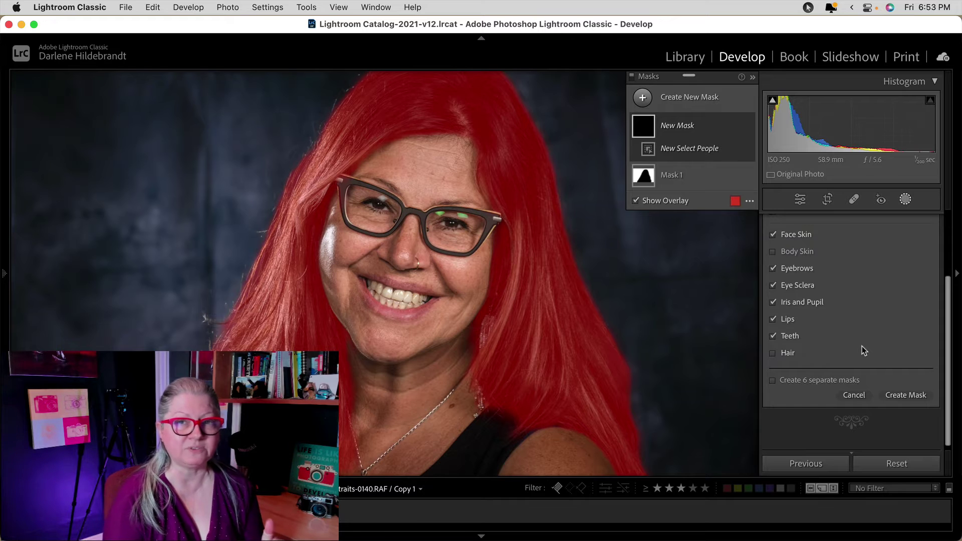
{"action": "left_click", "coordinate": [772, 382]}
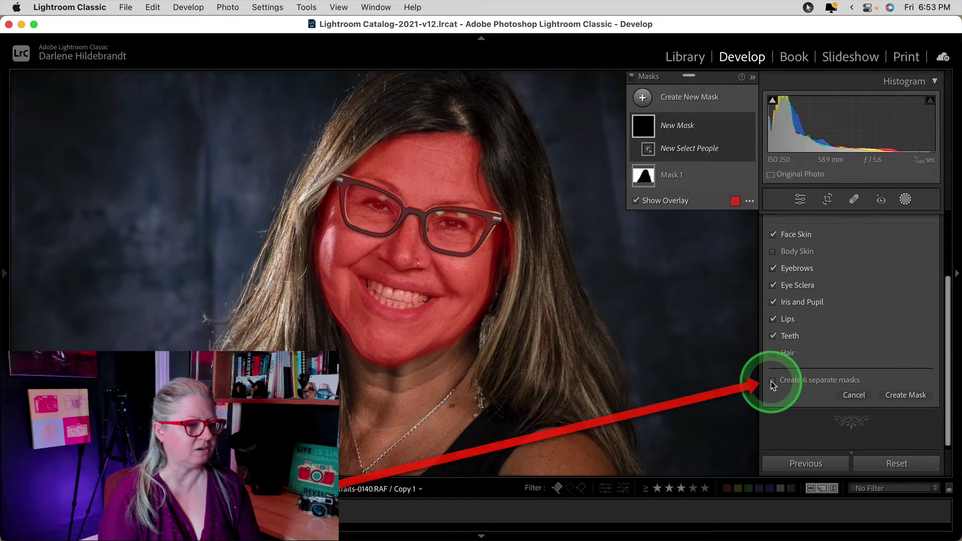
{"action": "left_click", "coordinate": [787, 426]}
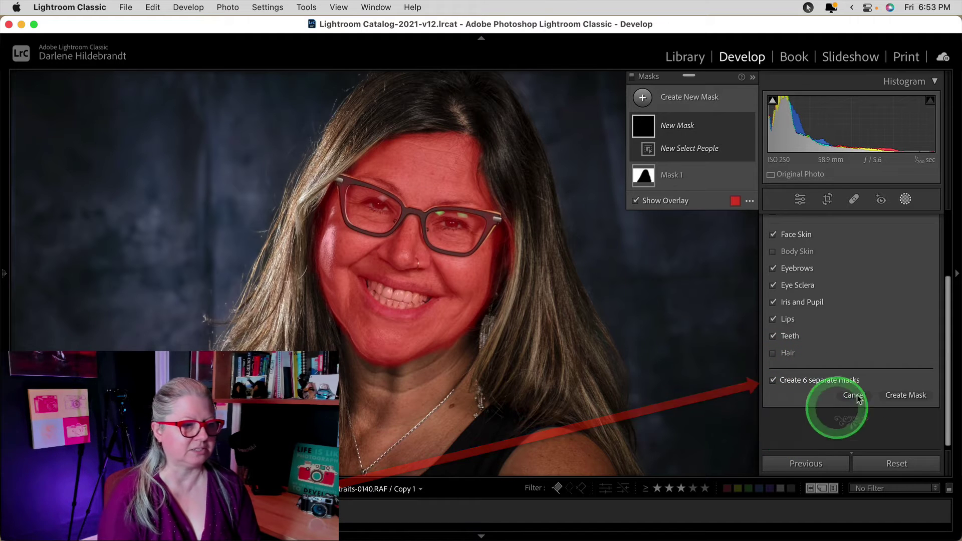
{"action": "left_click", "coordinate": [902, 395]}
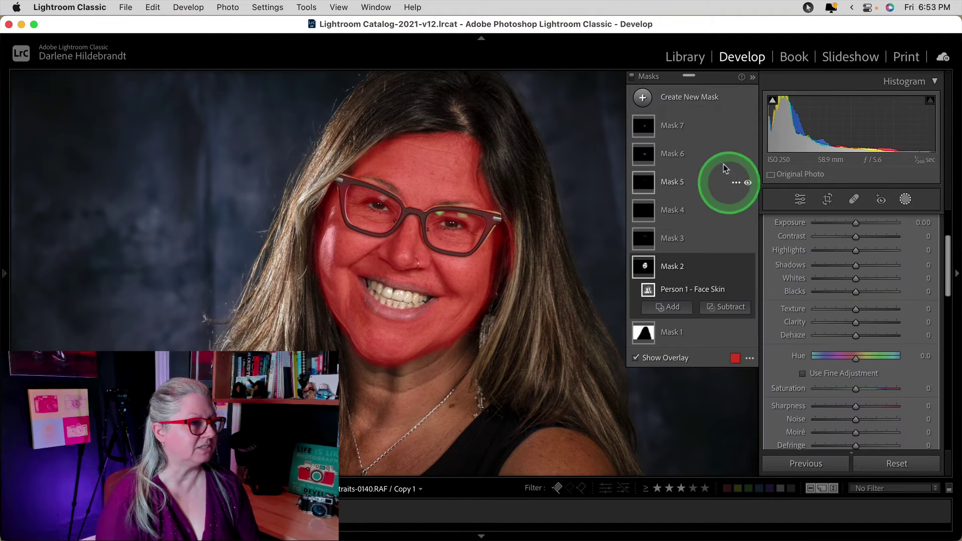
Review the new person masks, including Eye Sclera and Face Skin, to see which feature each one covers.
{"action": "left_click", "coordinate": [688, 292]}
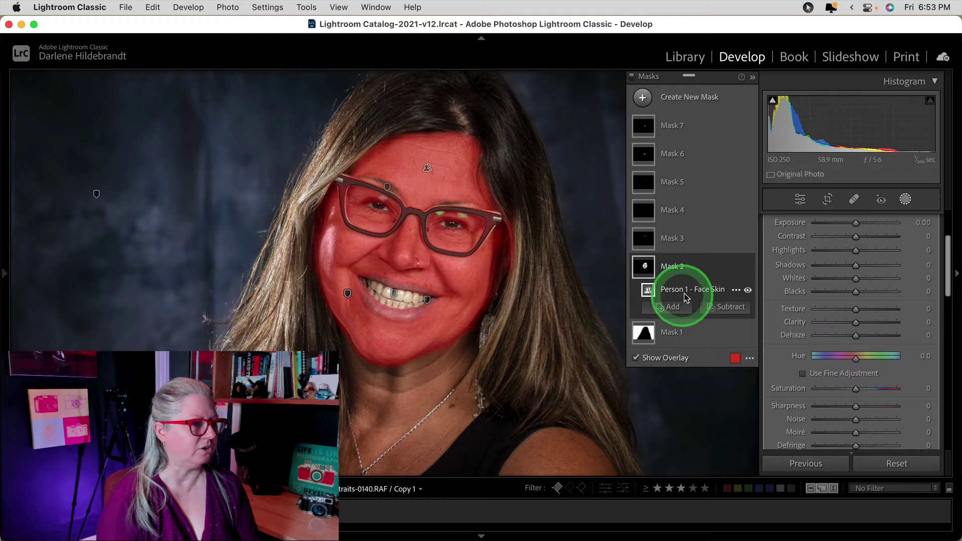
{"action": "left_click", "coordinate": [695, 234]}
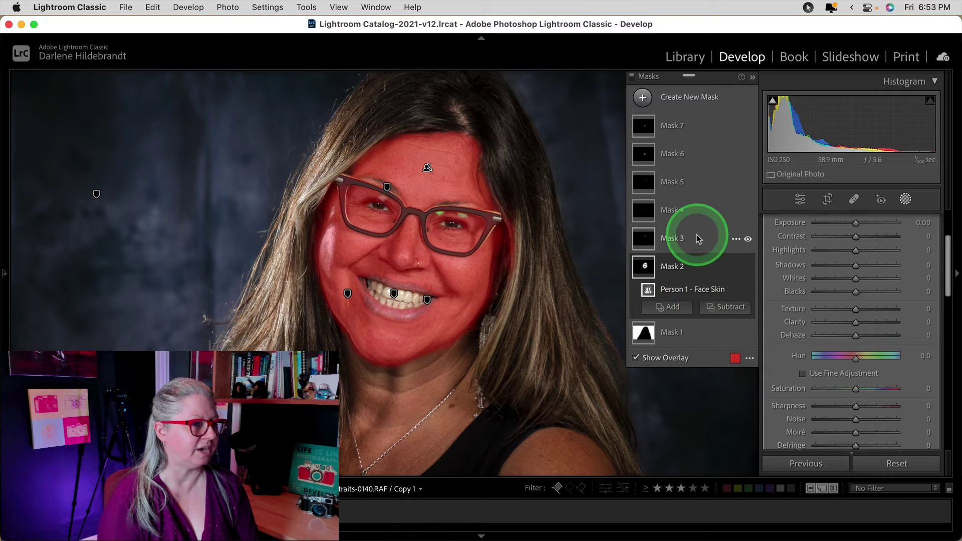
{"action": "left_click", "coordinate": [700, 265]}
{"action": "left_click", "coordinate": [696, 212]}
{"action": "left_click", "coordinate": [699, 235]}
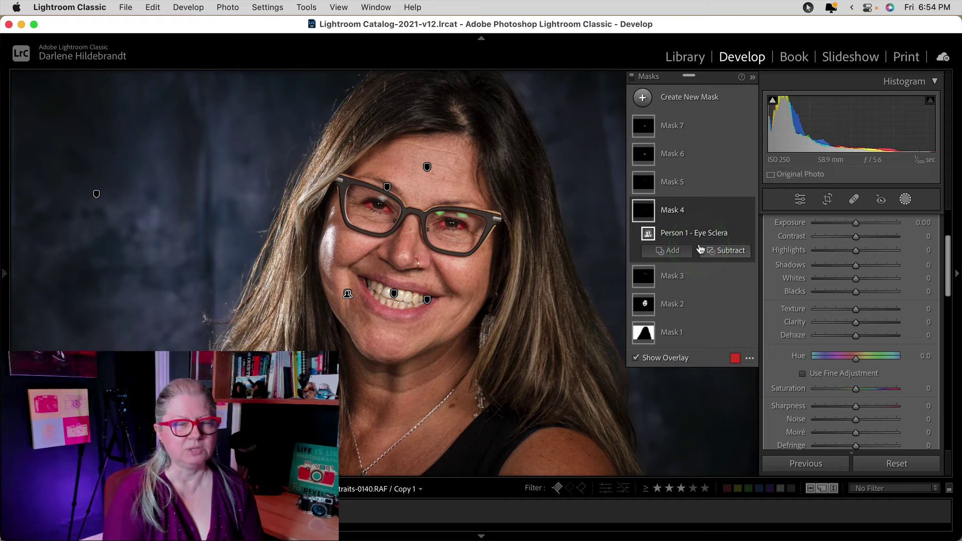
{"action": "left_click", "coordinate": [696, 305]}
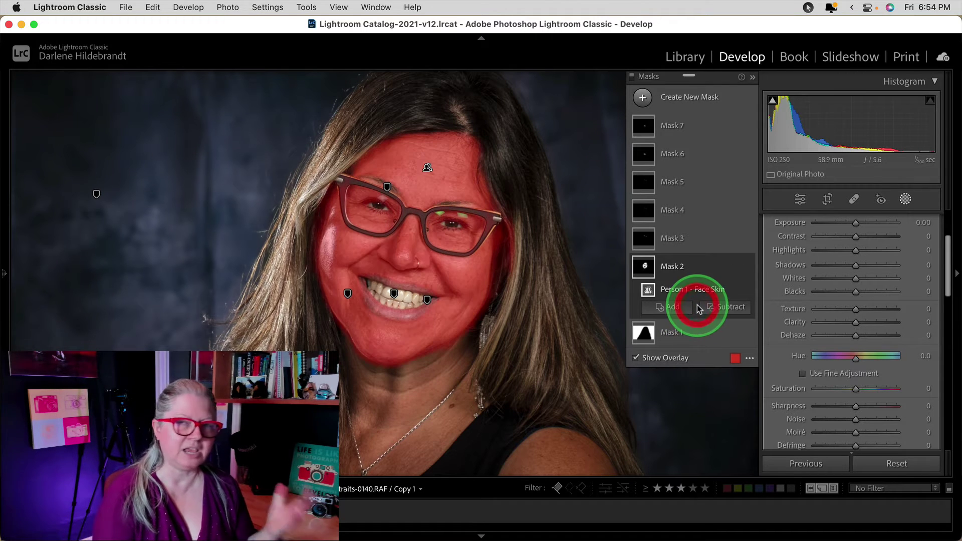
{"action": "left_click_drag", "start_coordinate": [698, 306], "coordinate": [703, 282]}
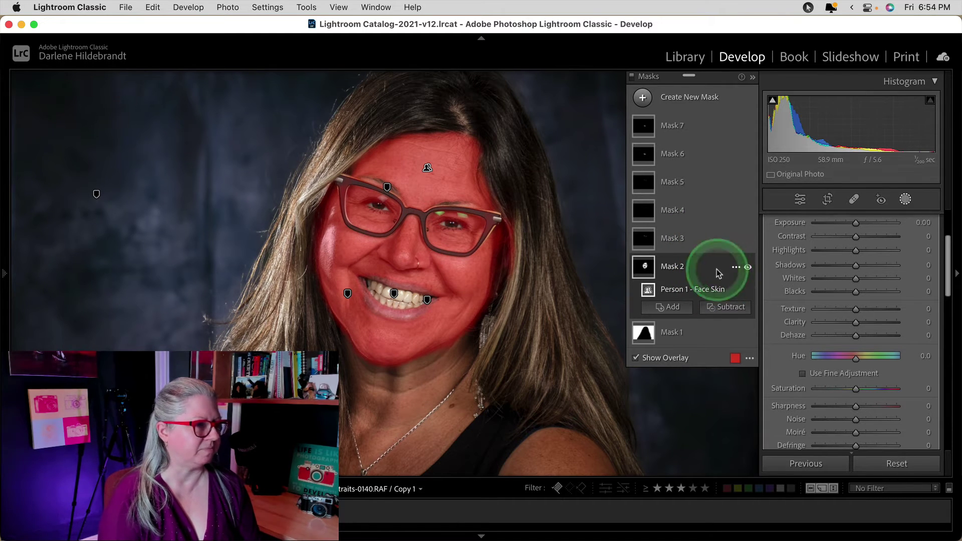
Delete all masks from the portrait's virtual copy.
{"action": "left_click", "coordinate": [724, 275]}
{"action": "scroll", "coordinate": [835, 281], "scroll_direction": "down", "scroll_amount": 5}
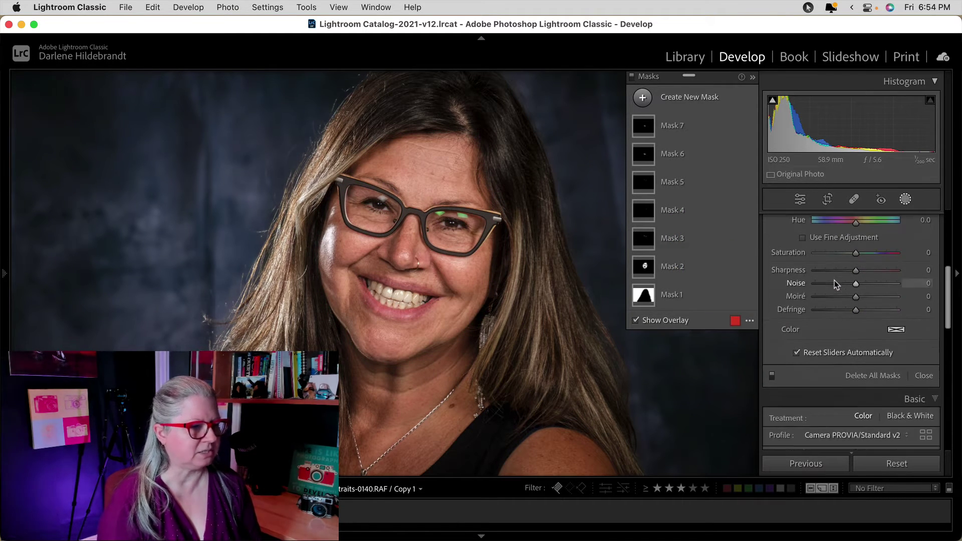
{"action": "left_click", "coordinate": [873, 375]}
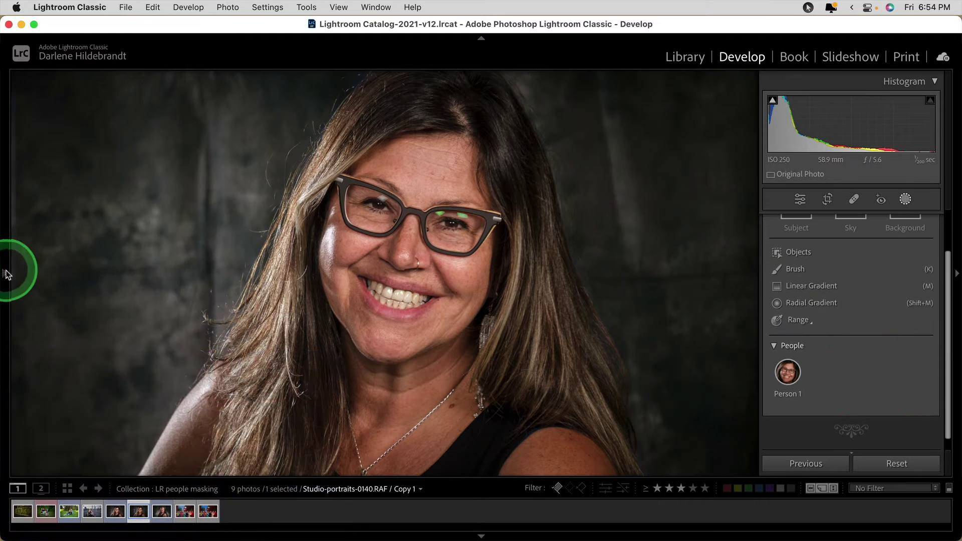
Reveal the develop presets and expand the Adaptive: Portrait preset group.
{"action": "left_click", "coordinate": [4, 270]}
{"action": "scroll", "coordinate": [98, 260], "scroll_direction": "down", "scroll_amount": 3}
{"action": "scroll", "coordinate": [129, 249], "scroll_direction": "up", "scroll_amount": 3}
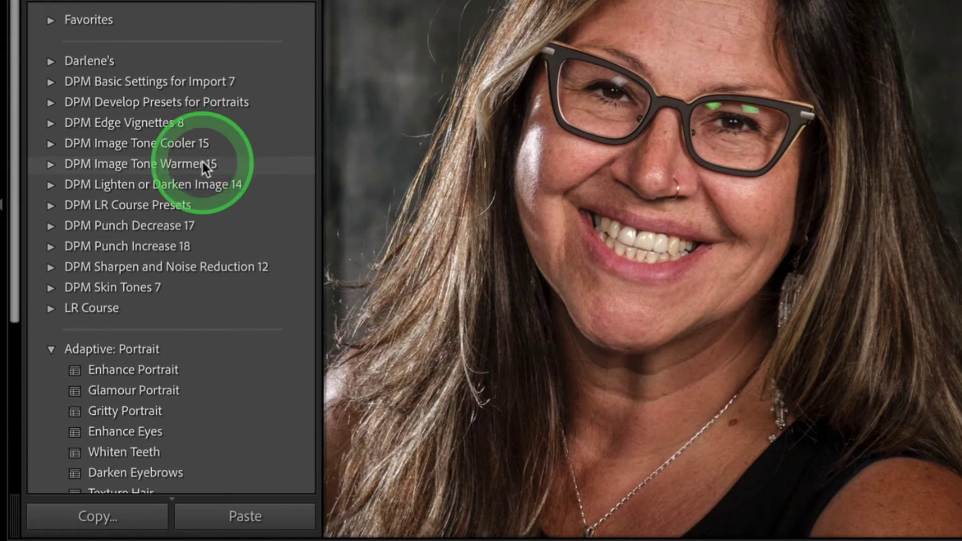
{"action": "scroll", "coordinate": [203, 162], "scroll_direction": "down", "scroll_amount": 3}
{"action": "left_click", "coordinate": [47, 173]}
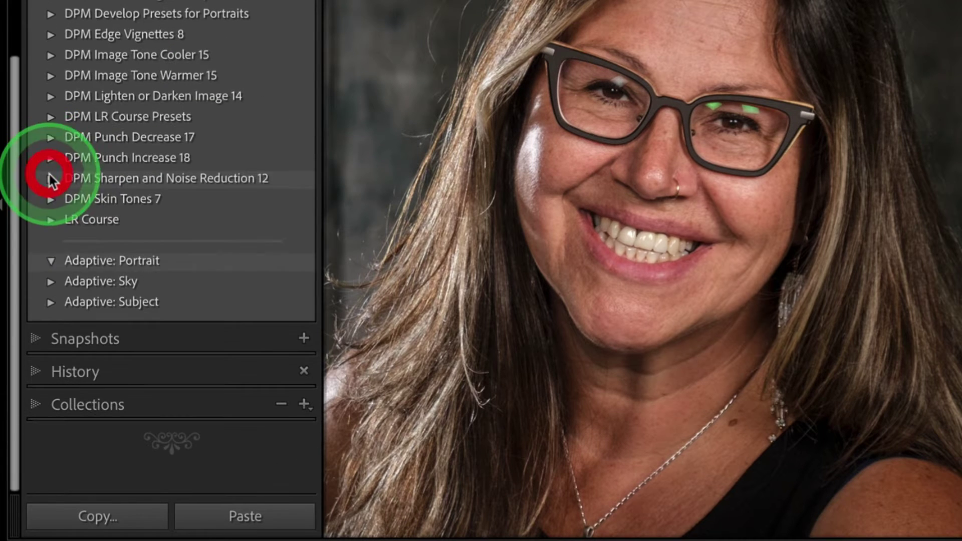
{"action": "left_click", "coordinate": [50, 262]}
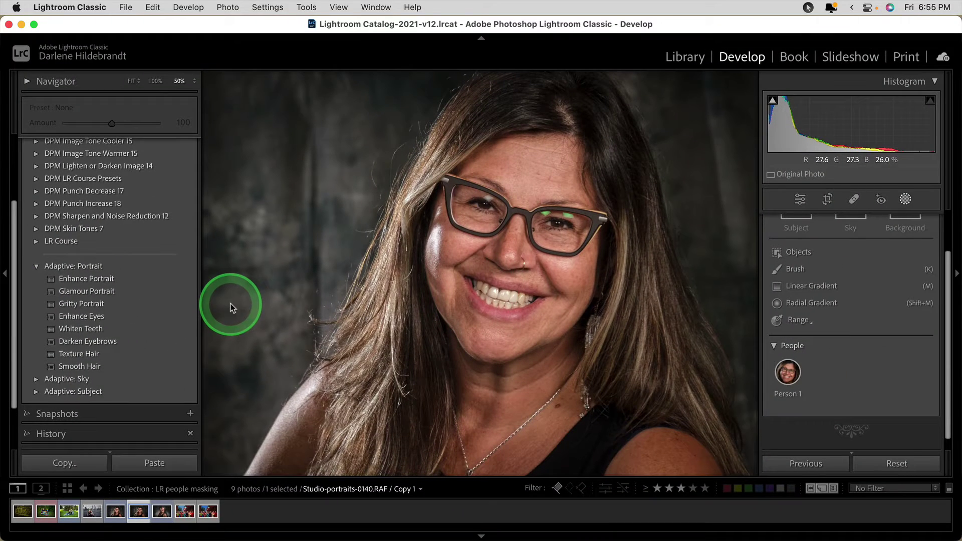
Preview the Gritty Portrait, Enhance Eyes and Darken Eyebrows adaptive presets on the portrait.
{"action": "left_click", "coordinate": [86, 303]}
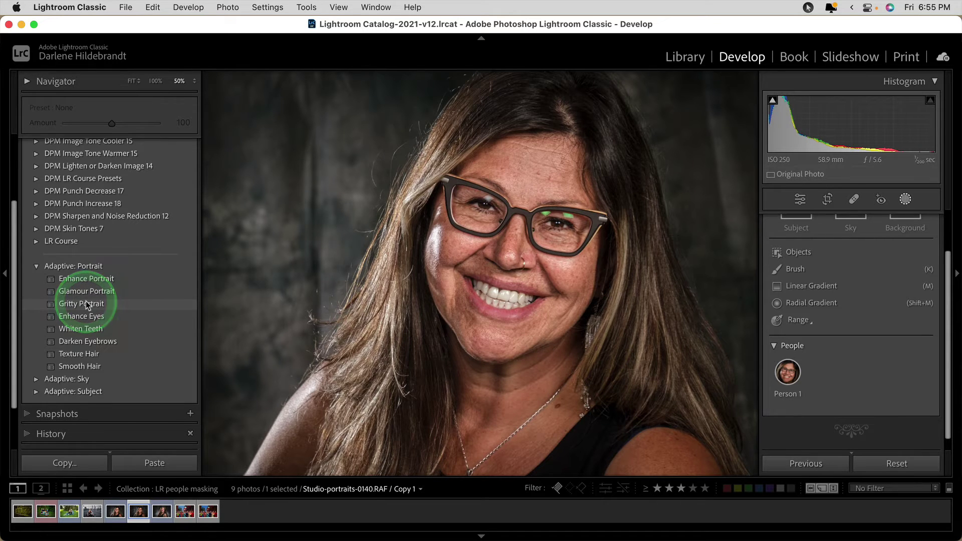
{"action": "left_click", "coordinate": [86, 317]}
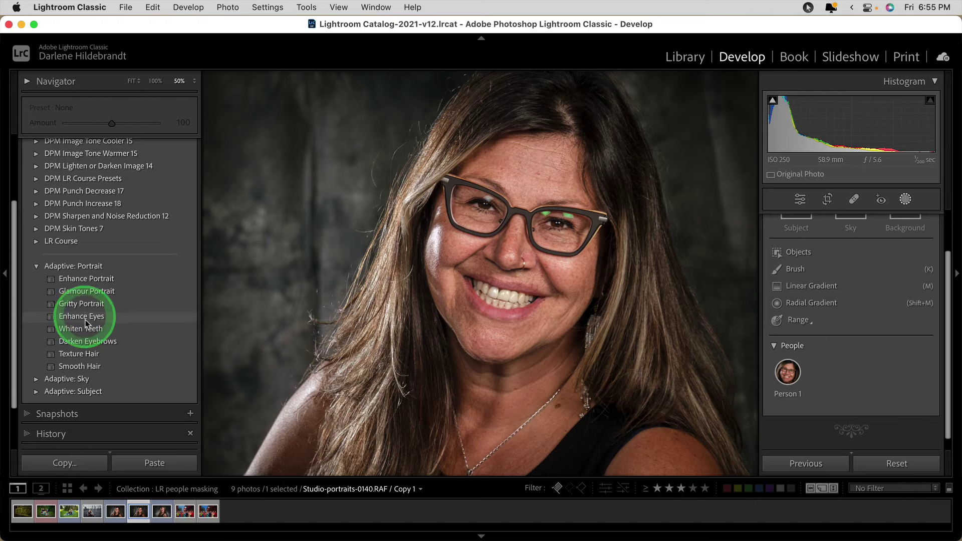
{"action": "left_click", "coordinate": [87, 342]}
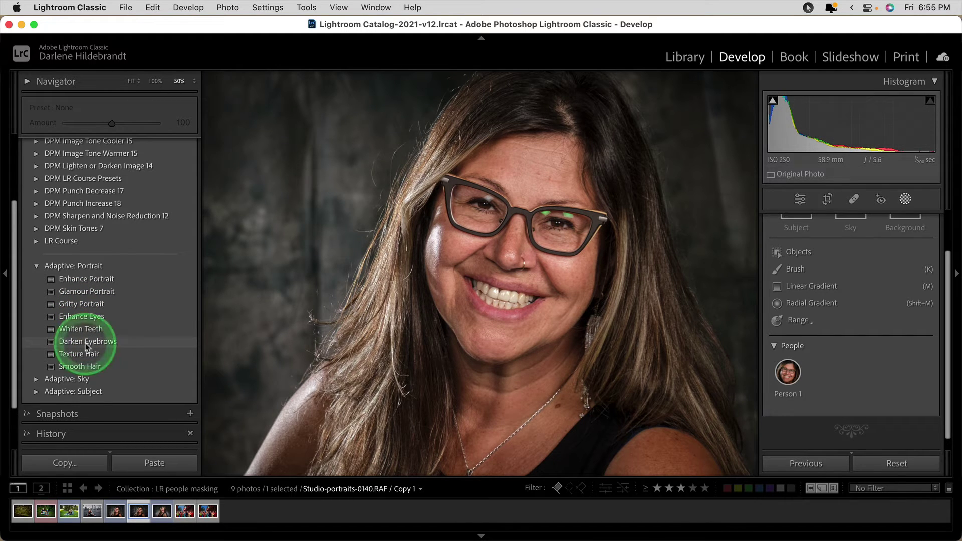
Apply the adaptive presets Glamour Portrait, Enhance Eyes, Whiten Teeth, Darken Eyebrows and Texture Hair to the portrait.
{"action": "left_click", "coordinate": [96, 290]}
{"action": "left_click", "coordinate": [89, 317]}
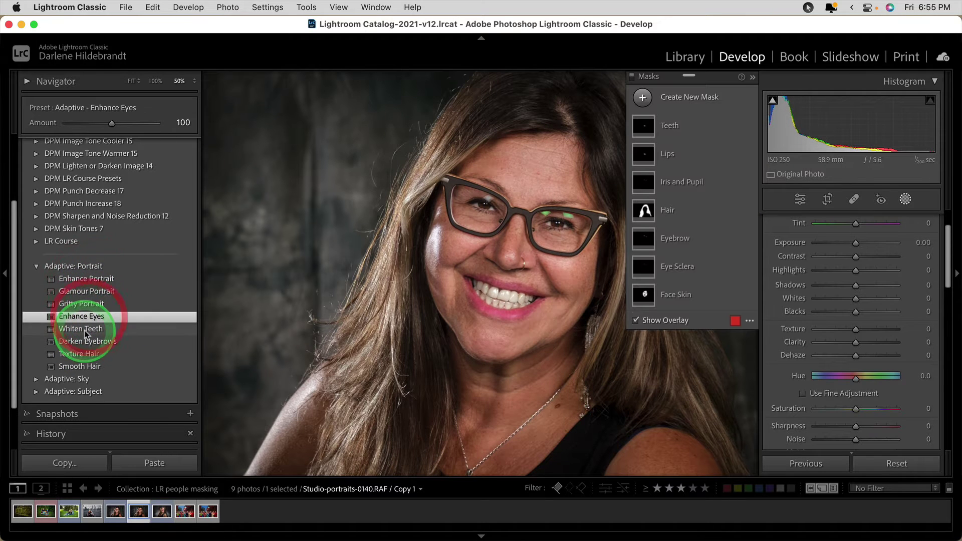
{"action": "left_click", "coordinate": [85, 329]}
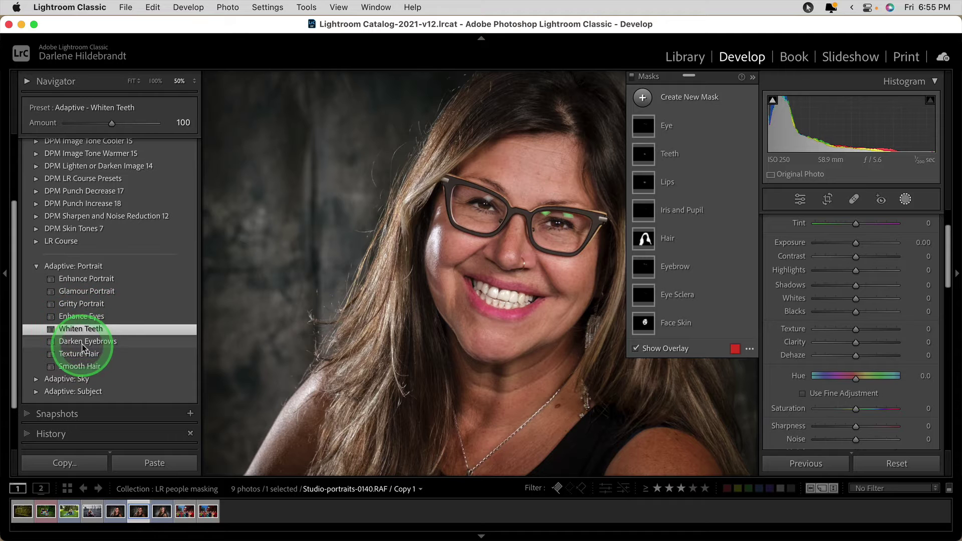
{"action": "left_click", "coordinate": [86, 341]}
{"action": "left_click", "coordinate": [80, 354]}
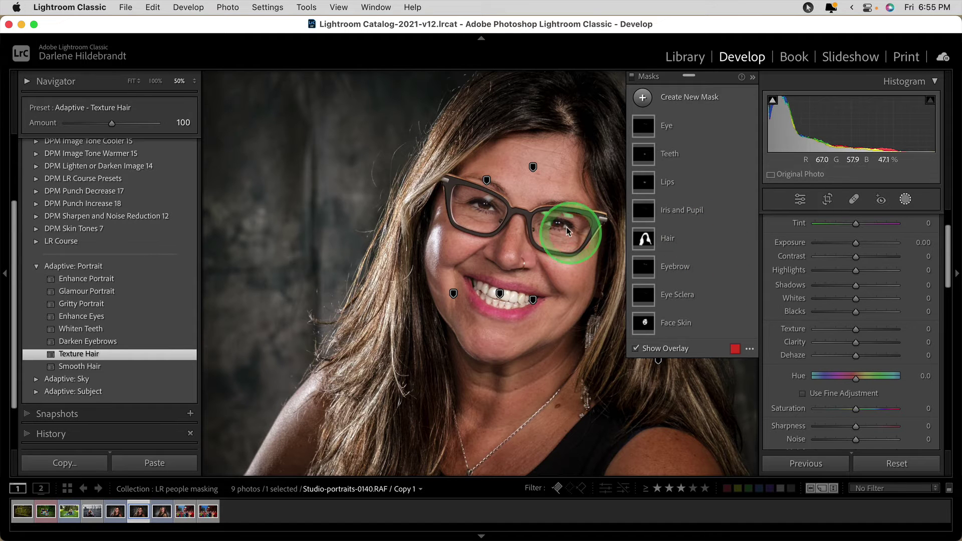
Reduce the Tint of the Lips mask and give it a light purple-pink color tint.
{"action": "left_click_drag", "start_coordinate": [556, 226], "coordinate": [458, 223]}
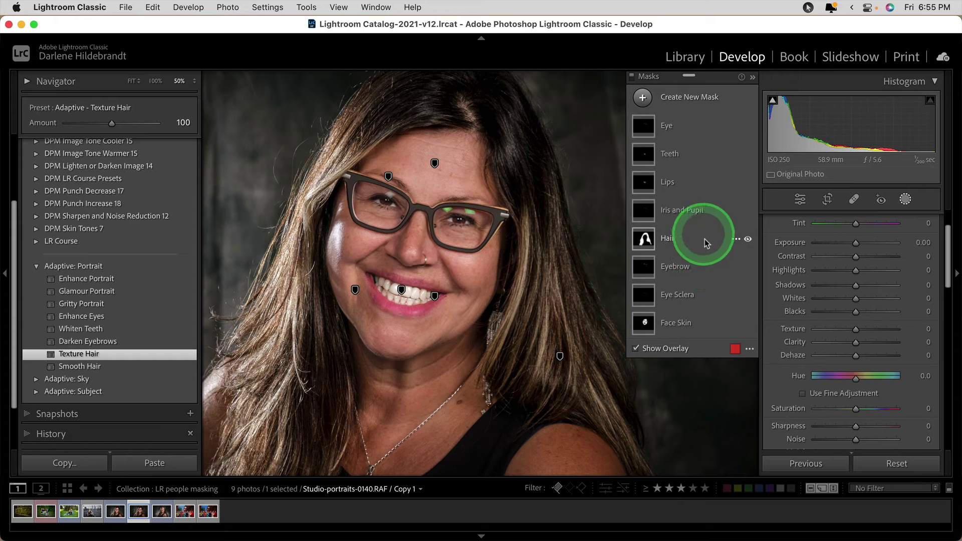
{"action": "left_click", "coordinate": [692, 184]}
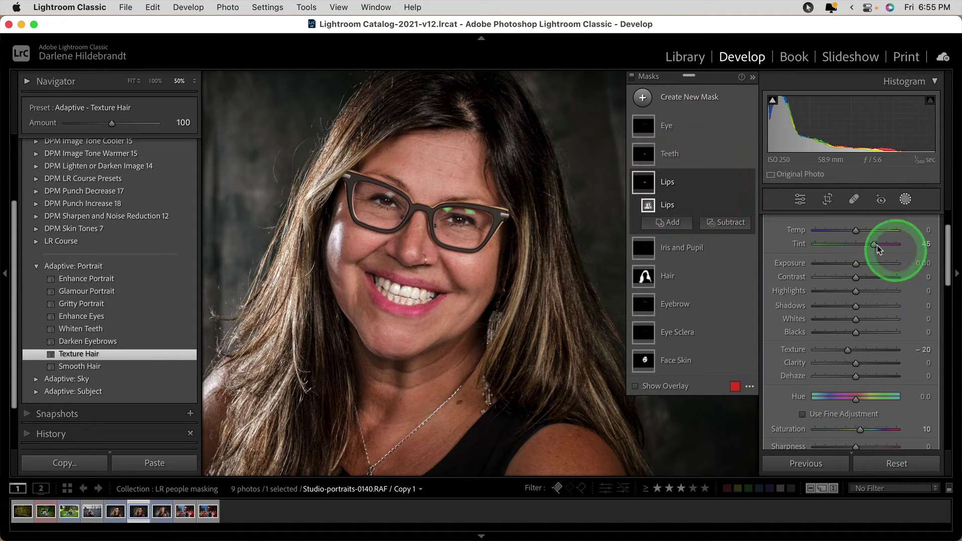
{"action": "left_click_drag", "start_coordinate": [875, 247], "coordinate": [860, 244]}
{"action": "scroll", "coordinate": [860, 300], "scroll_direction": "down", "scroll_amount": 4}
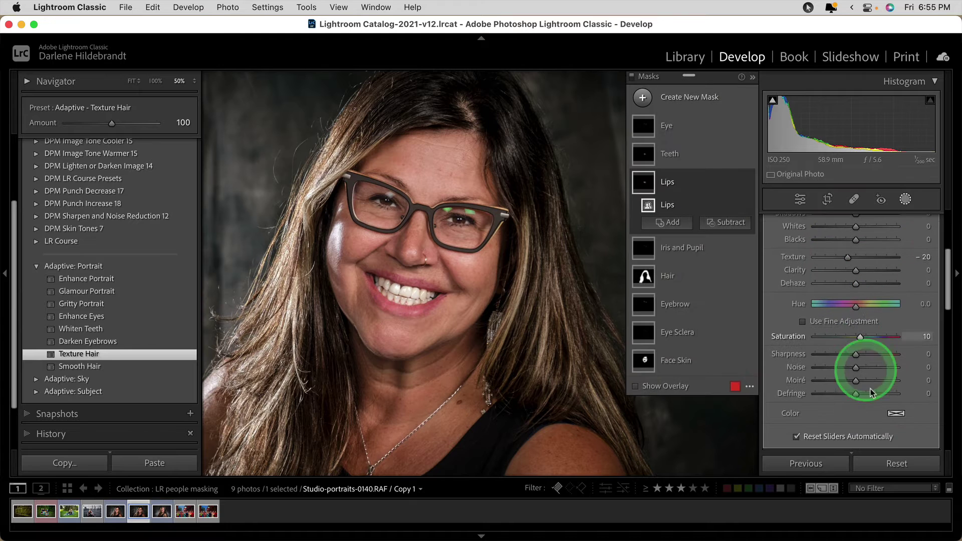
{"action": "left_click", "coordinate": [894, 412]}
{"action": "left_click_drag", "start_coordinate": [837, 460], "coordinate": [824, 462]}
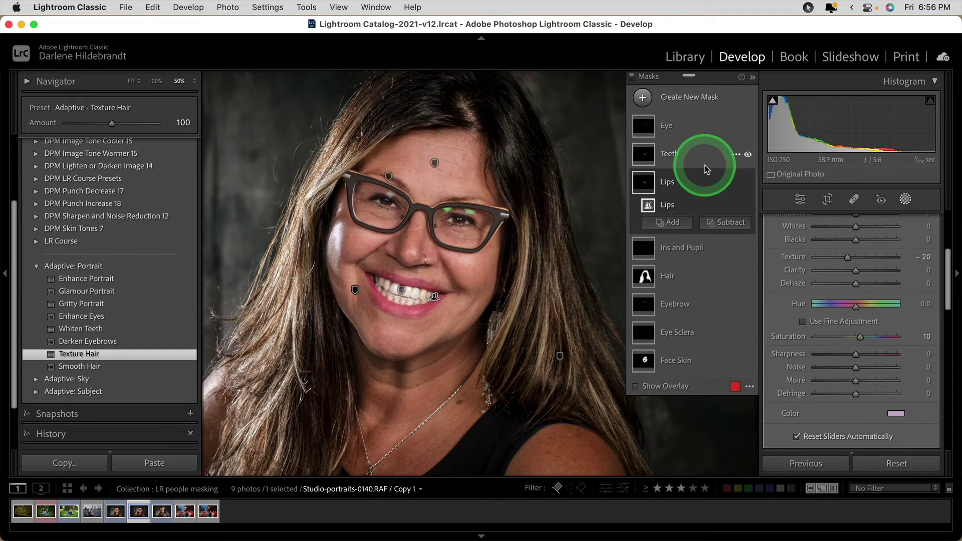
Lower the Highlights of the Teeth mask.
{"action": "left_click", "coordinate": [704, 165]}
{"action": "scroll", "coordinate": [796, 341], "scroll_direction": "up", "scroll_amount": 5}
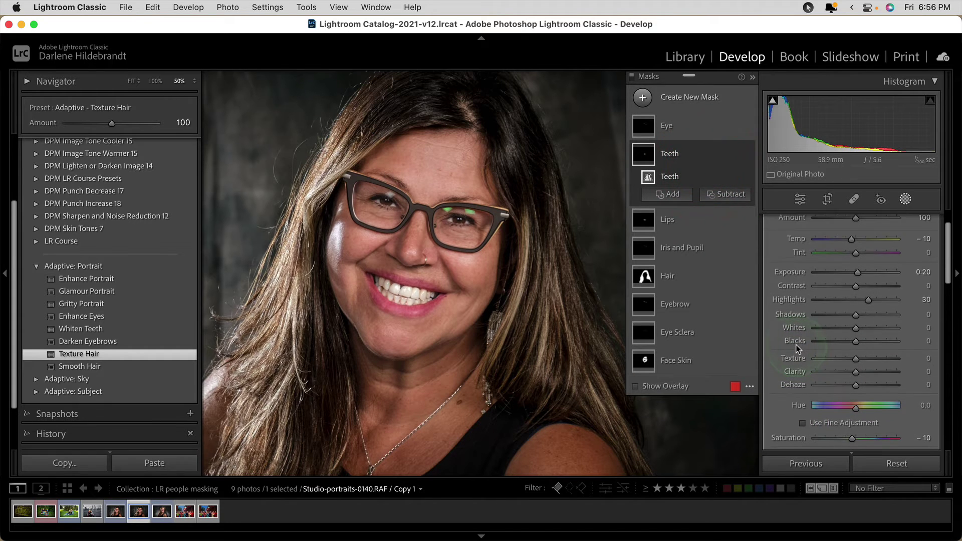
{"action": "scroll", "coordinate": [854, 281], "scroll_direction": "up", "scroll_amount": 1}
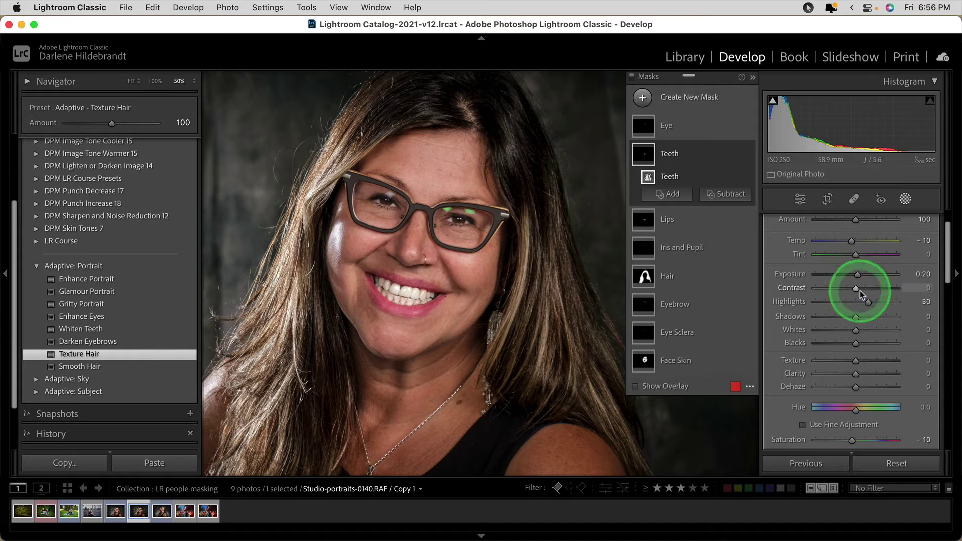
{"action": "left_click_drag", "start_coordinate": [868, 301], "coordinate": [853, 303]}
Set the Exposure of the Eye mask to 0.24.
{"action": "left_click", "coordinate": [687, 125]}
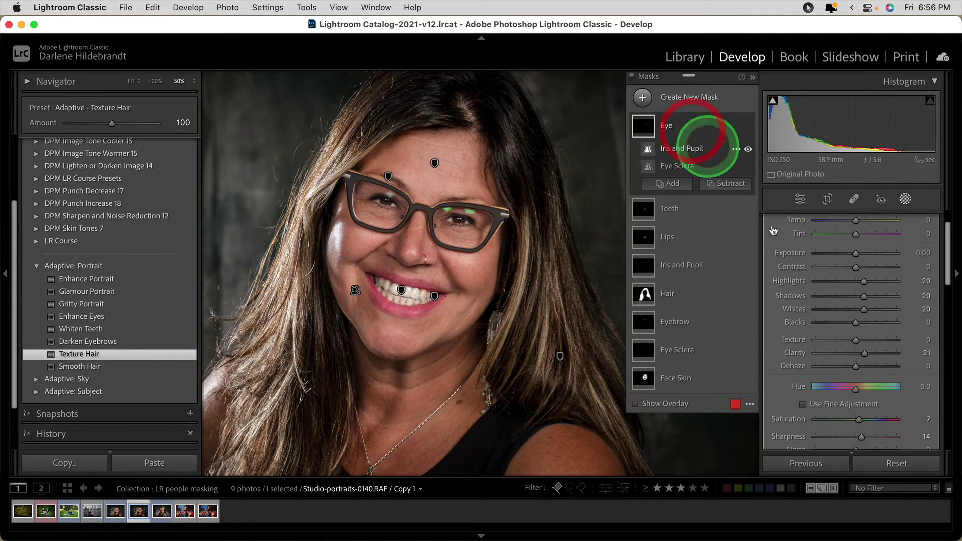
{"action": "left_click", "coordinate": [856, 254]}
{"action": "left_click_drag", "start_coordinate": [855, 255], "coordinate": [858, 253]}
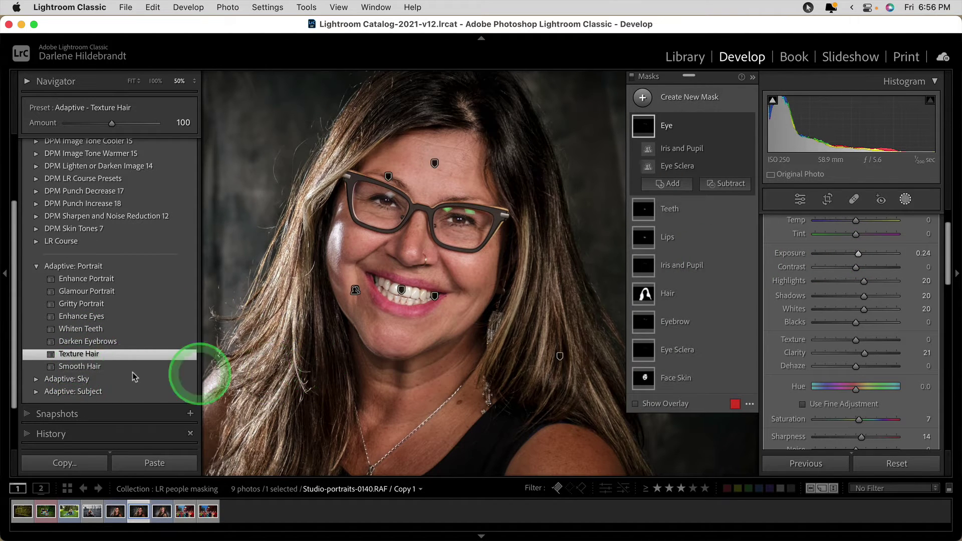
Apply the adaptive Smooth Hair preset, close the masking tool and show the whole portrait.
{"action": "left_click", "coordinate": [94, 367]}
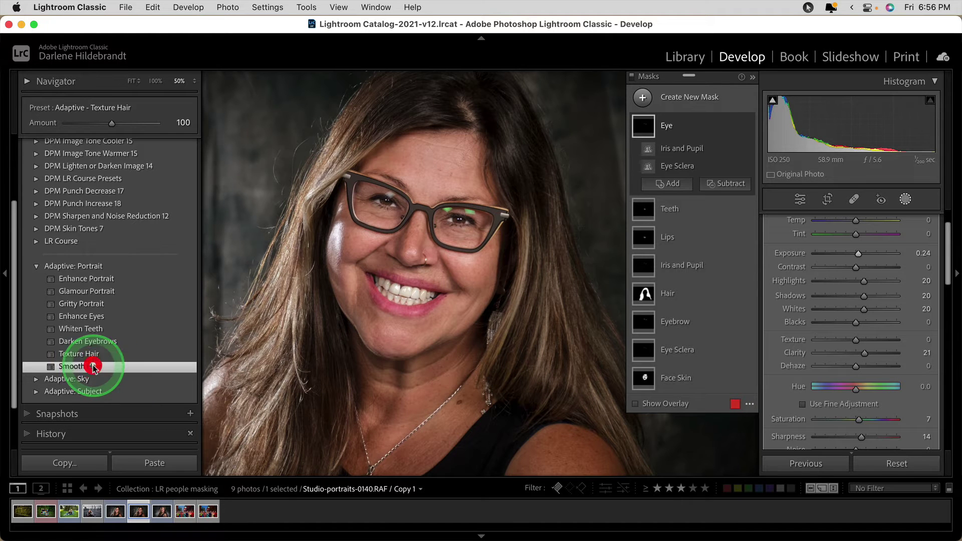
{"action": "left_click", "coordinate": [904, 198]}
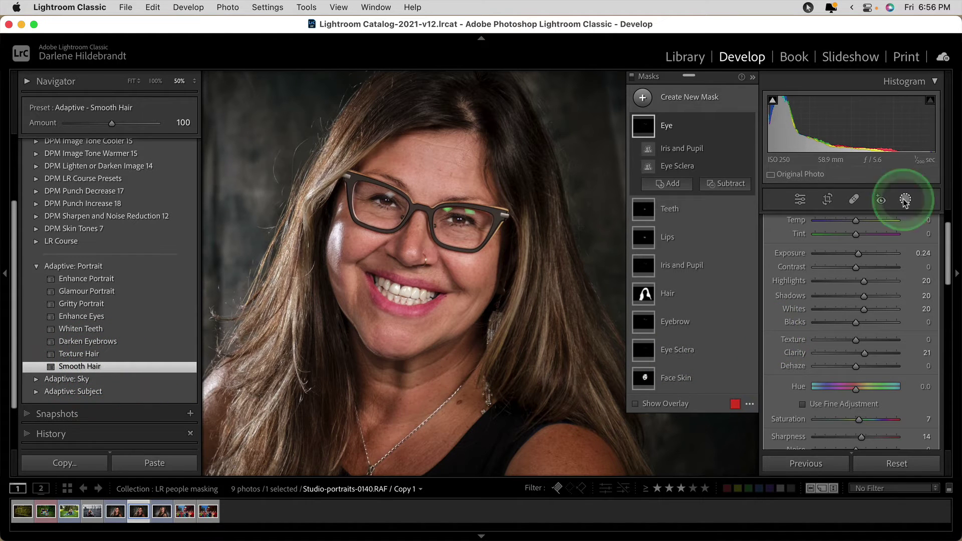
{"action": "left_click", "coordinate": [601, 269]}
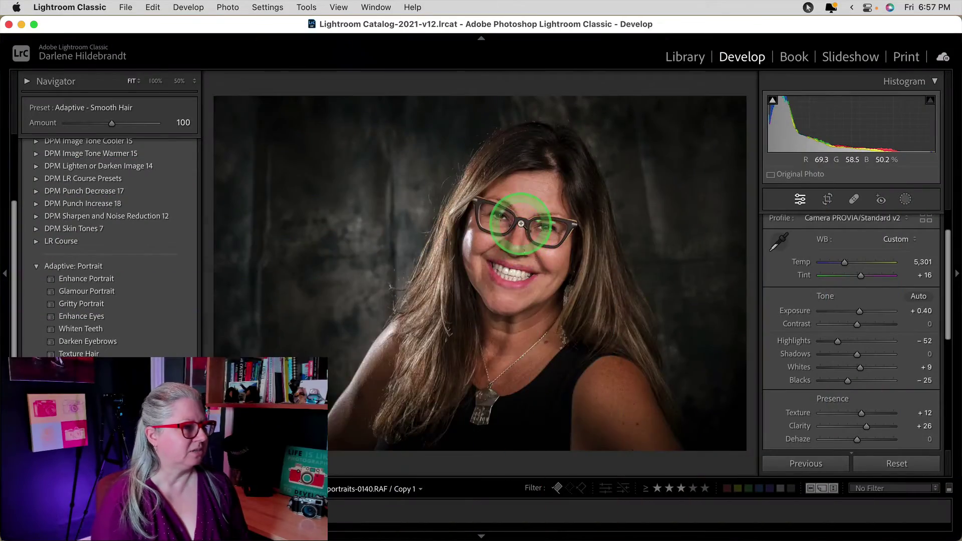
Remove the green reflections from the glasses lens with content-aware Remove at size 21, and compare the portrait before and after.
{"action": "left_click", "coordinate": [652, 430]}
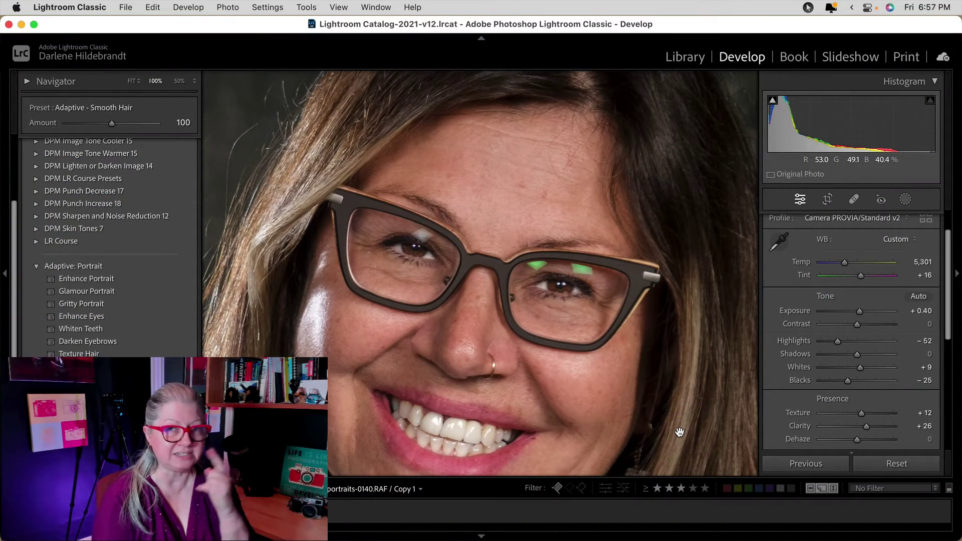
{"action": "left_click", "coordinate": [854, 199]}
{"action": "left_click", "coordinate": [803, 219]}
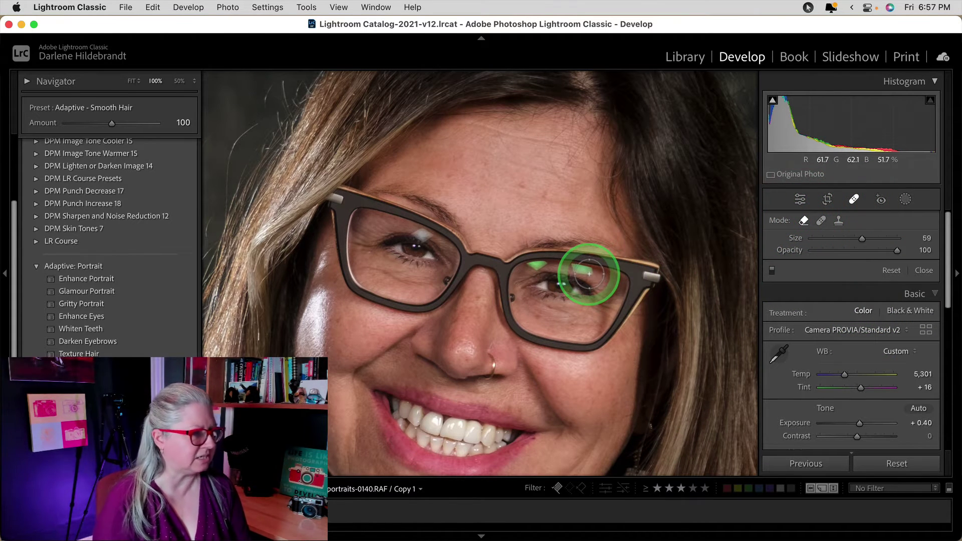
{"action": "left_click", "coordinate": [584, 268]}
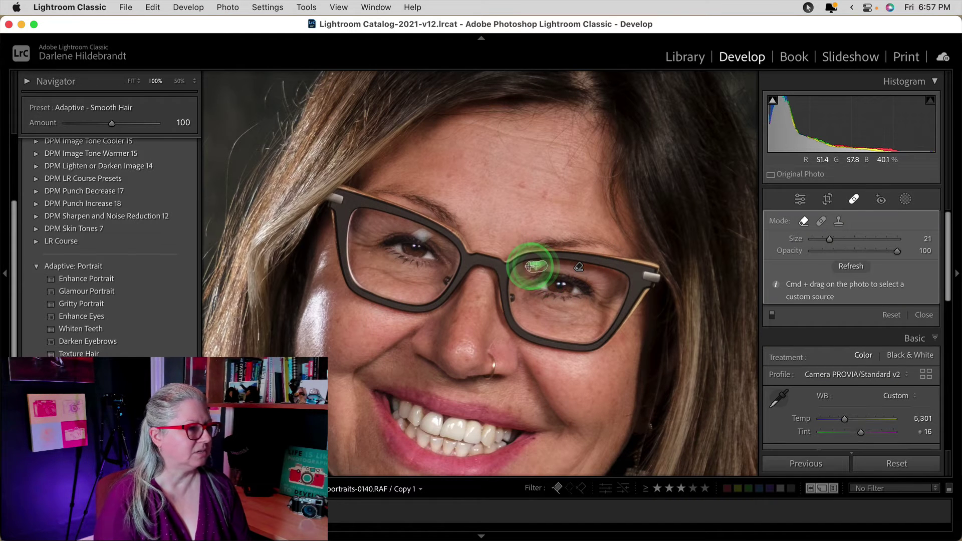
{"action": "mouse_move", "coordinate": [534, 266]}
{"action": "left_mouse_down"}
{"action": "mouse_move", "coordinate": [290, 331]}
{"action": "mouse_move", "coordinate": [365, 241]}
{"action": "mouse_move", "coordinate": [393, 229]}
{"action": "mouse_move", "coordinate": [425, 234]}
{"action": "mouse_move", "coordinate": [310, 233]}
{"action": "left_mouse_up"}
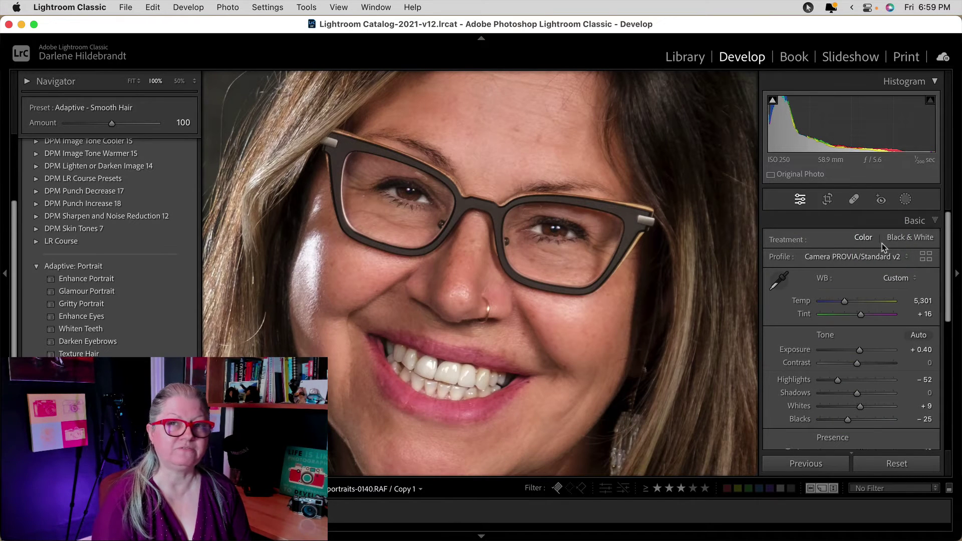
{"action": "key", "text": "backslash"}
{"action": "key", "text": "backslash"}
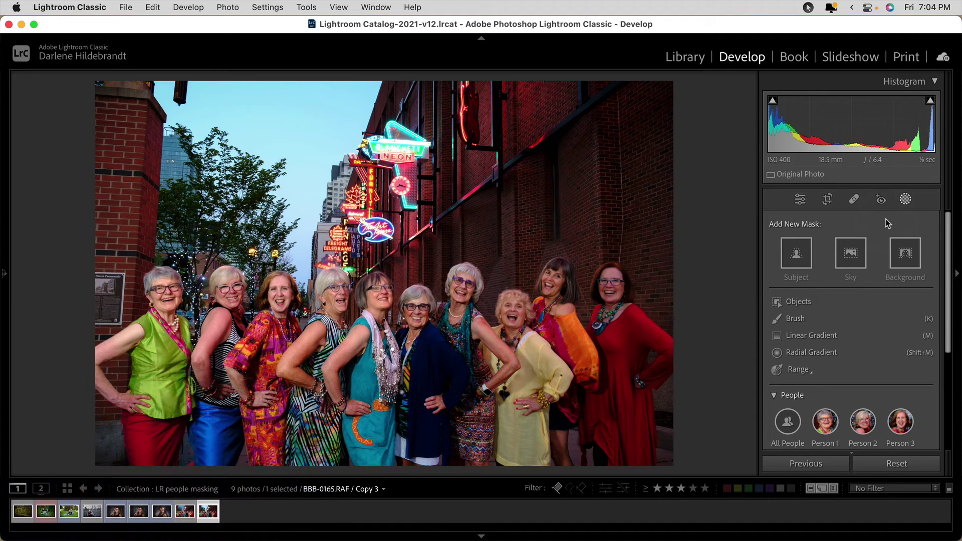
Create a Select Sky mask on the group photo with Exposure −0.68, Temp −21 and Highlights −20.
{"action": "left_click", "coordinate": [850, 254]}
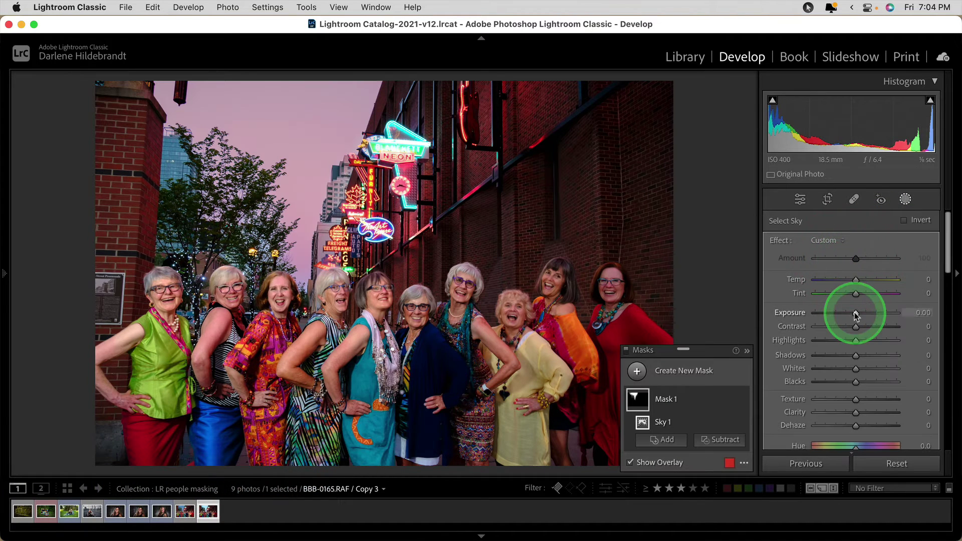
{"action": "left_click_drag", "start_coordinate": [854, 314], "coordinate": [849, 315]}
{"action": "left_click_drag", "start_coordinate": [856, 280], "coordinate": [848, 306]}
{"action": "mouse_move", "coordinate": [856, 340]}
{"action": "left_mouse_down"}
{"action": "mouse_move", "coordinate": [834, 337]}
{"action": "mouse_move", "coordinate": [847, 337]}
{"action": "left_mouse_up"}
{"action": "left_click", "coordinate": [847, 337]}
Rename the sky mask as "sky".
{"action": "double_click", "coordinate": [740, 404]}
{"action": "type", "text": "sky"}
{"action": "key", "text": "Return"}
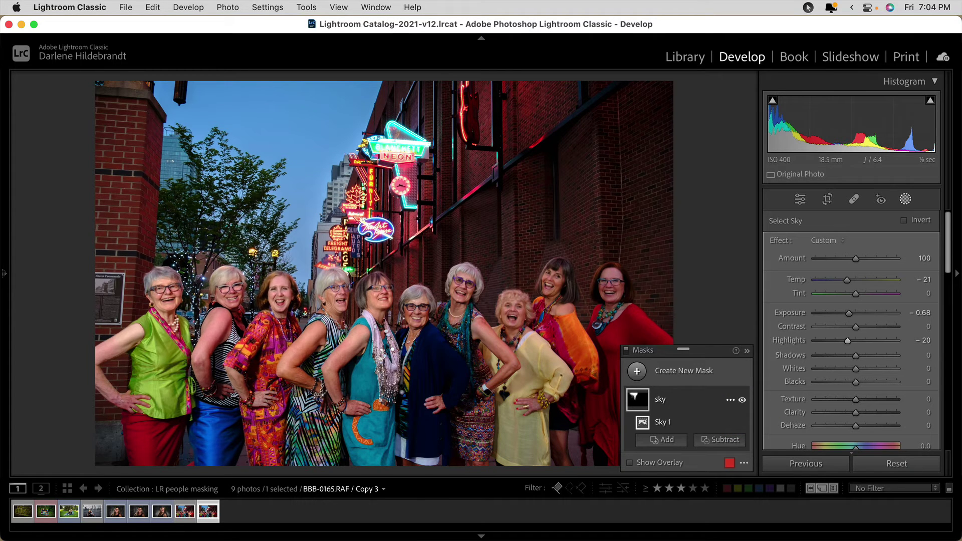
Create a Select Background mask named "background" with Exposure −0.55 and Shadows 28.
{"action": "left_click", "coordinate": [637, 371]}
{"action": "left_click", "coordinate": [714, 199]}
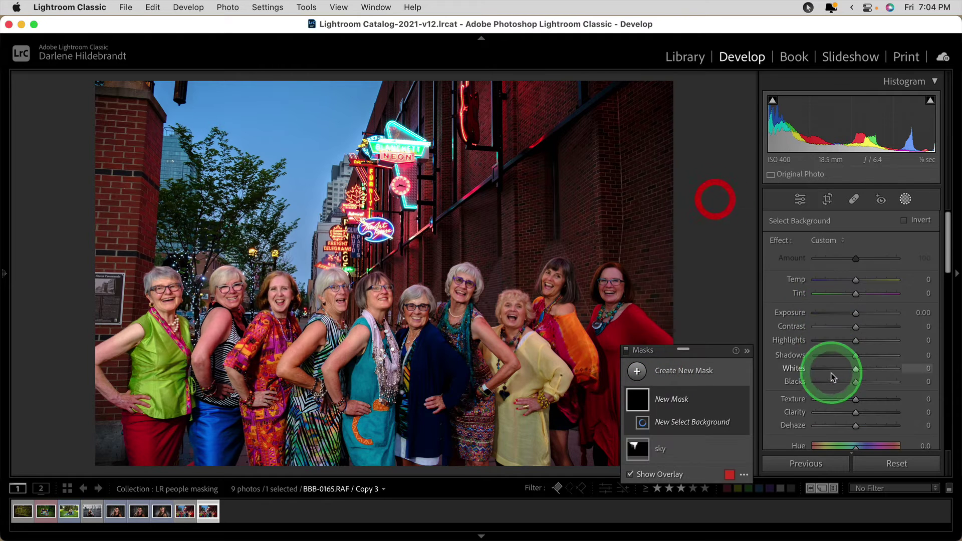
{"action": "left_click_drag", "start_coordinate": [856, 316], "coordinate": [851, 316]}
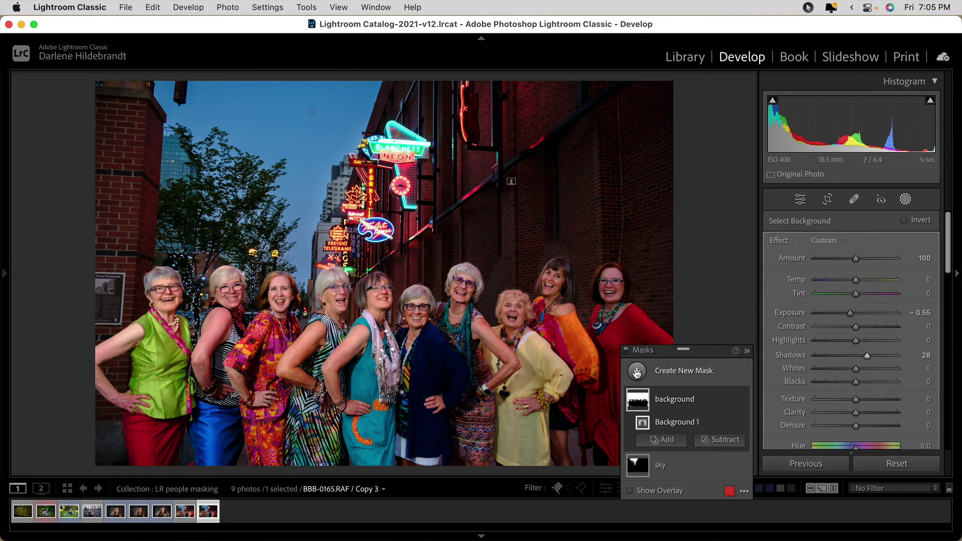
Create a Select People mask covering only the face skin of all people in the group photo.
{"action": "left_click", "coordinate": [637, 373]}
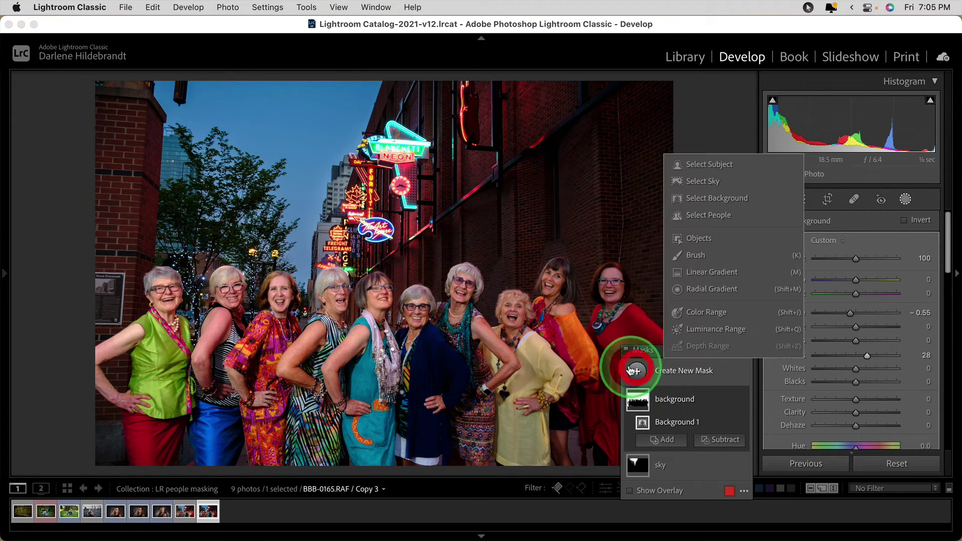
{"action": "left_click", "coordinate": [717, 215]}
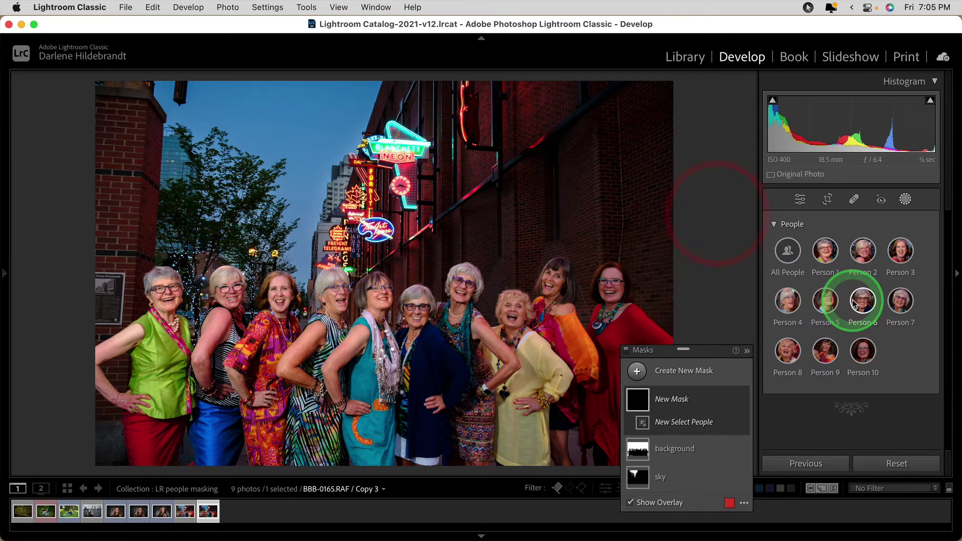
{"action": "left_click", "coordinate": [788, 253]}
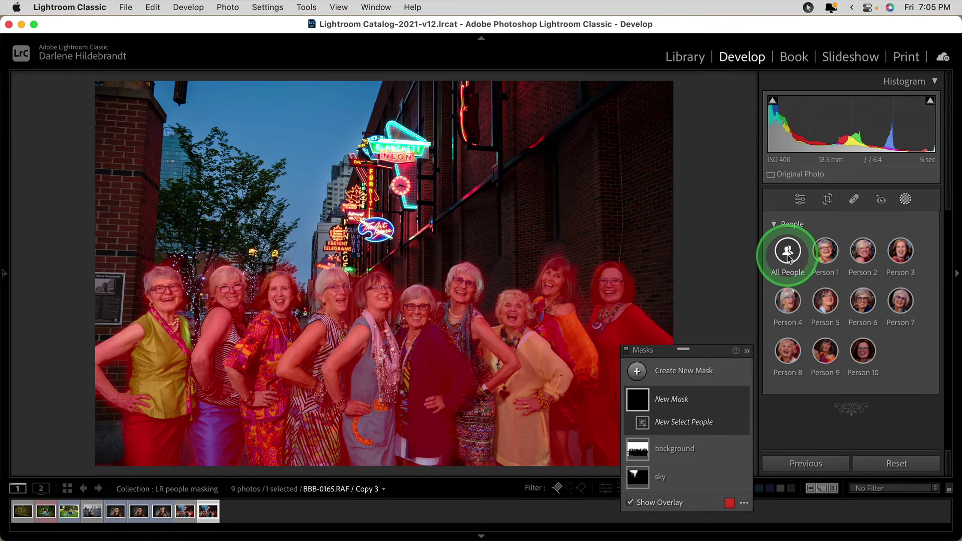
{"action": "left_click", "coordinate": [825, 253]}
{"action": "left_click", "coordinate": [864, 255]}
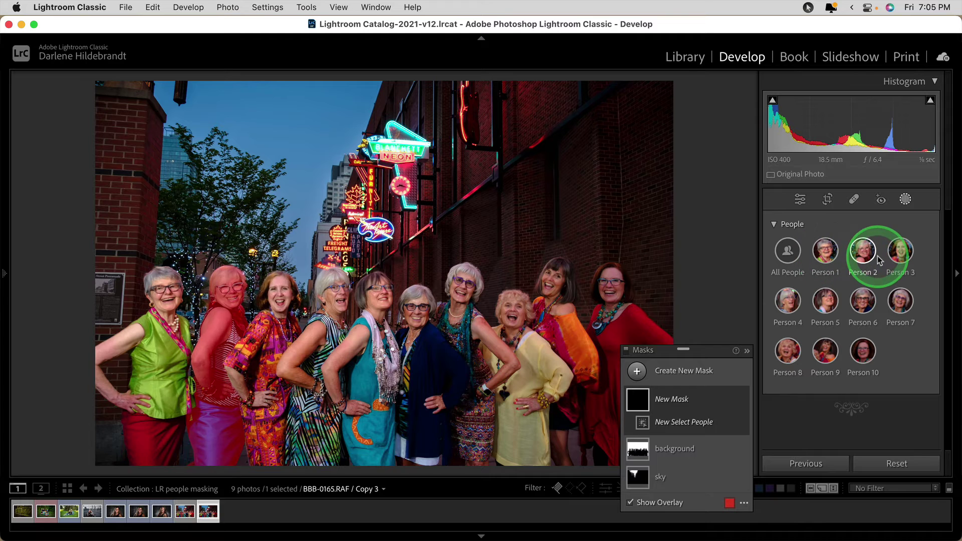
{"action": "left_click", "coordinate": [903, 258]}
{"action": "left_click", "coordinate": [901, 297]}
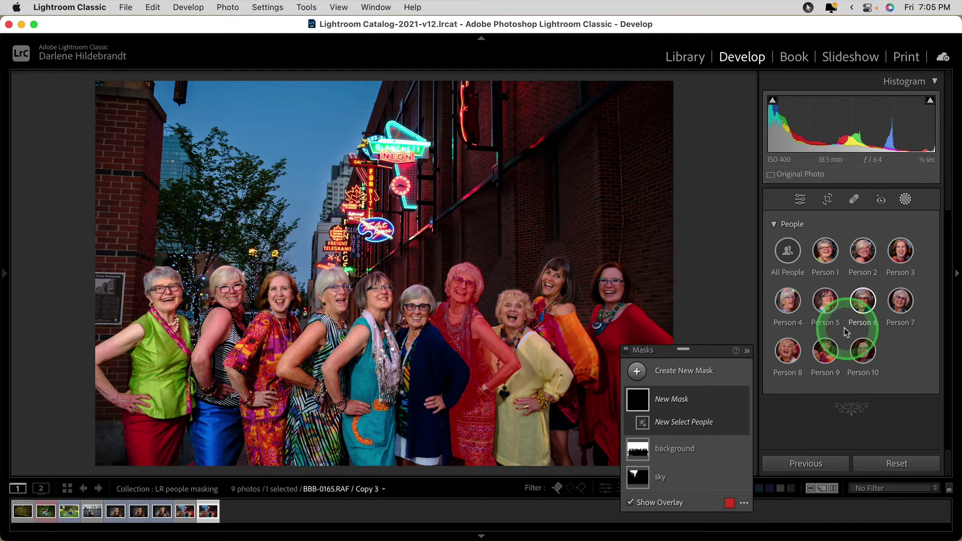
{"action": "left_click", "coordinate": [788, 301]}
{"action": "left_click", "coordinate": [817, 298]}
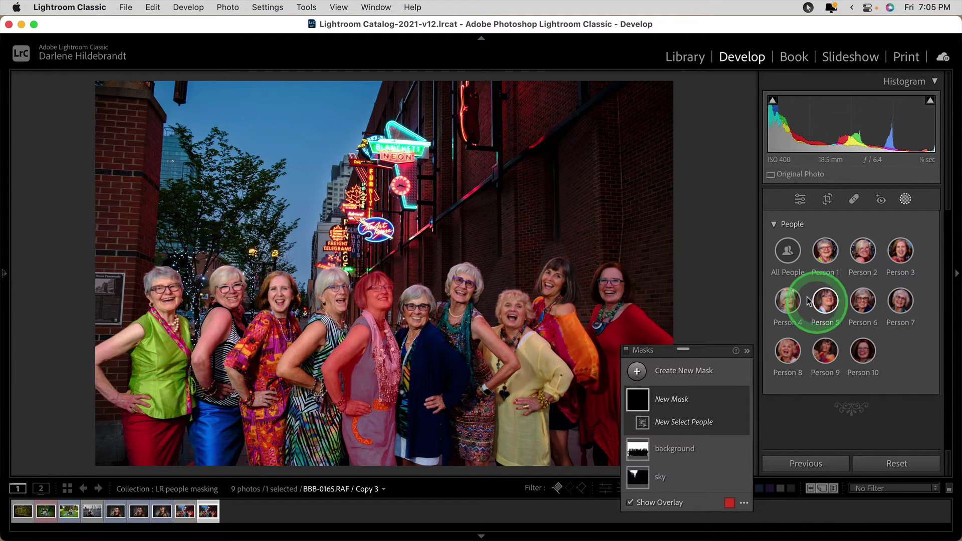
{"action": "left_click", "coordinate": [788, 253]}
{"action": "left_click", "coordinate": [788, 251]}
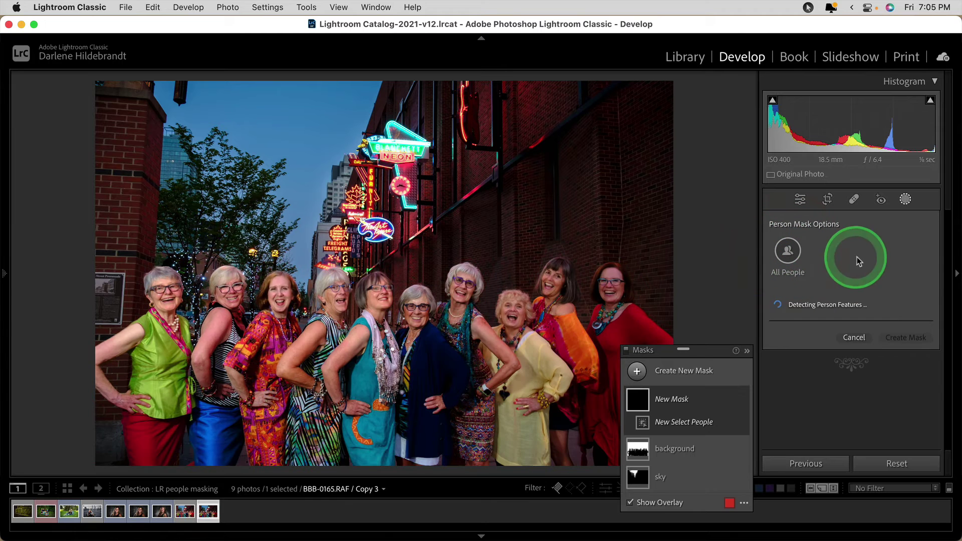
{"action": "left_click", "coordinate": [772, 324]}
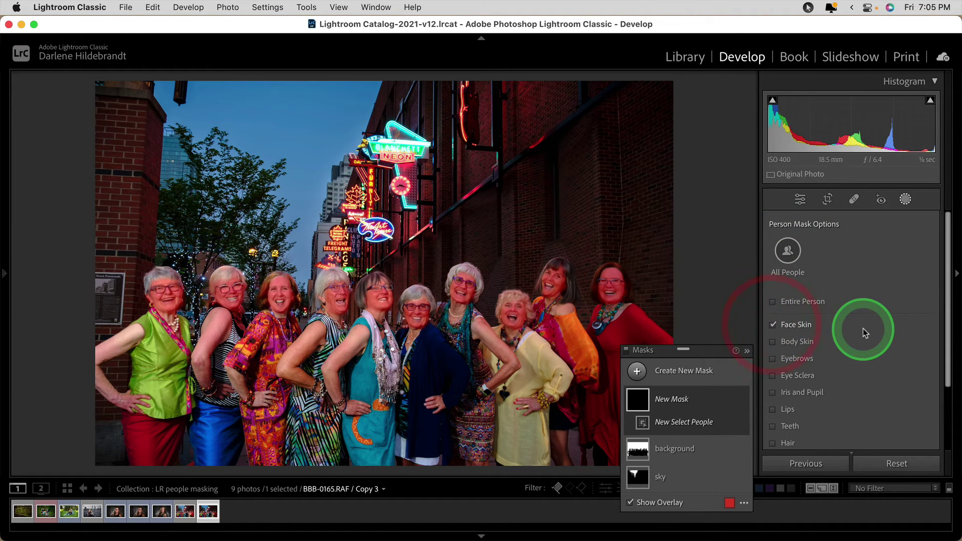
{"action": "scroll", "coordinate": [863, 329], "scroll_direction": "down", "scroll_amount": 3}
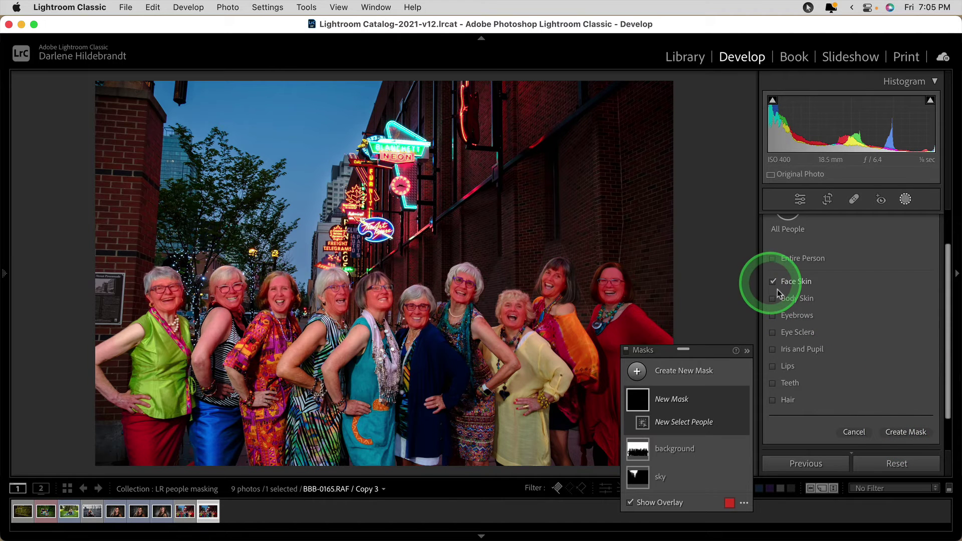
{"action": "left_click", "coordinate": [897, 433]}
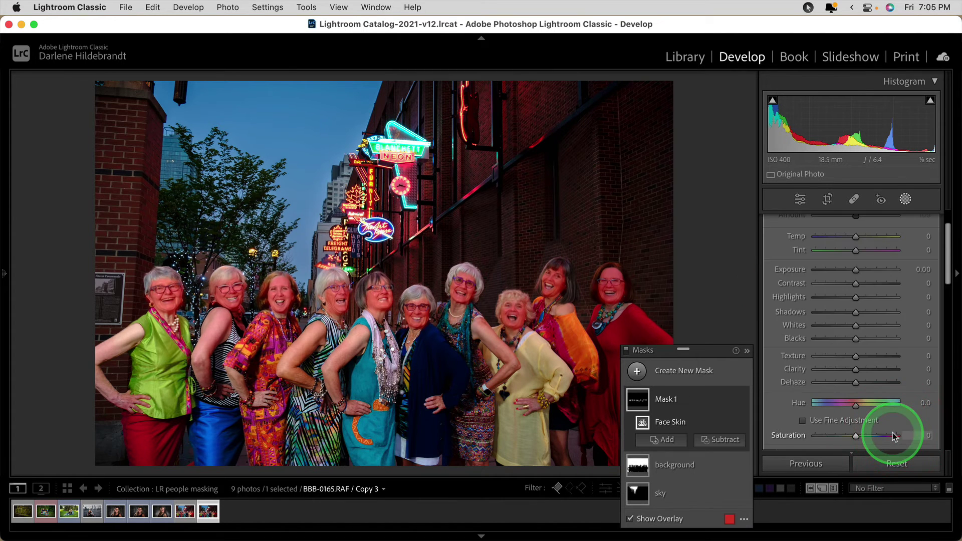
Set the face skin mask to Exposure 0.43, Highlights −16, Shadows 21, Texture −14 and Sharpness −17, and name it "faces".
{"action": "scroll", "coordinate": [857, 315], "scroll_direction": "up", "scroll_amount": 3}
{"action": "left_click_drag", "start_coordinate": [857, 315], "coordinate": [860, 315]}
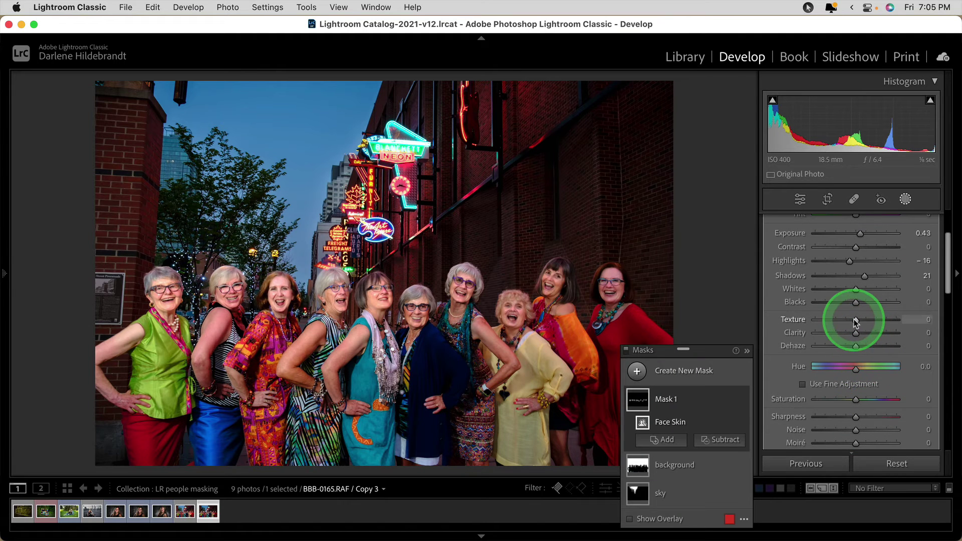
{"action": "left_click_drag", "start_coordinate": [855, 319], "coordinate": [850, 321]}
{"action": "left_click_drag", "start_coordinate": [856, 417], "coordinate": [849, 417]}
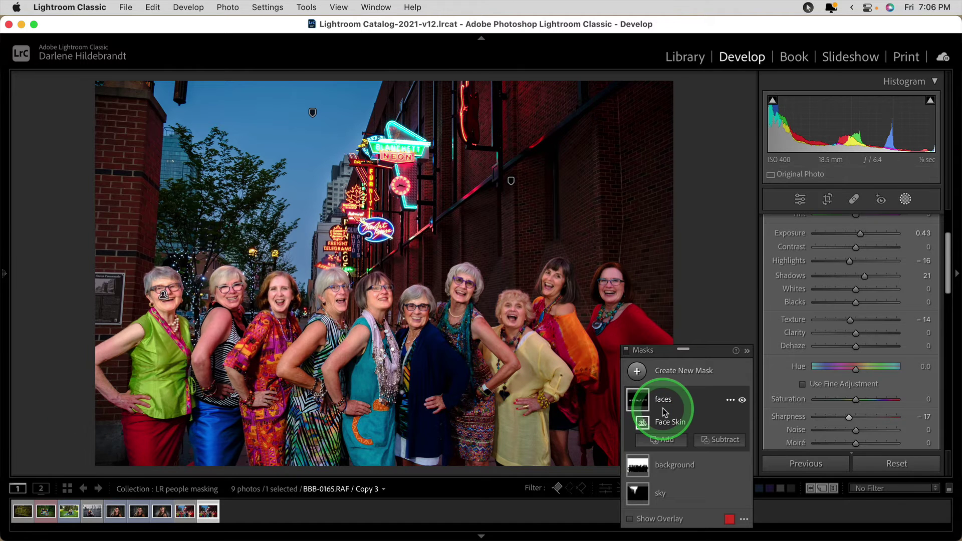
Create one combined Select People mask of the entire Person 8, Person 9 and Person 10, without separate masks.
{"action": "left_click", "coordinate": [638, 372]}
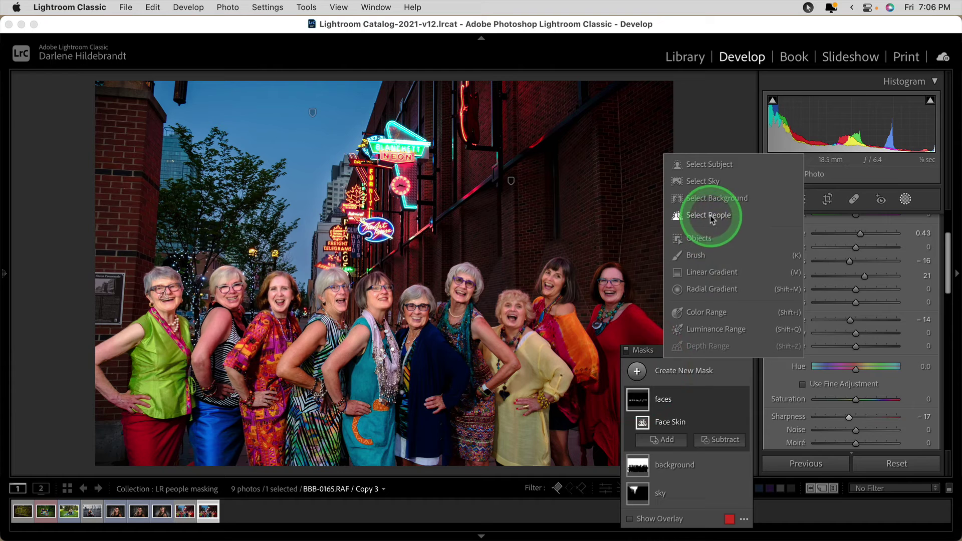
{"action": "left_click", "coordinate": [709, 216]}
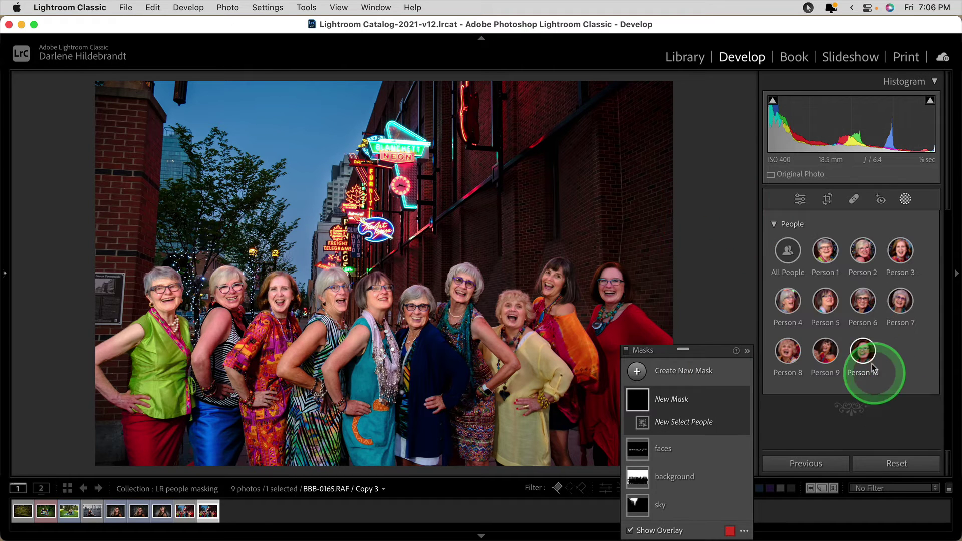
{"action": "left_click", "coordinate": [862, 351]}
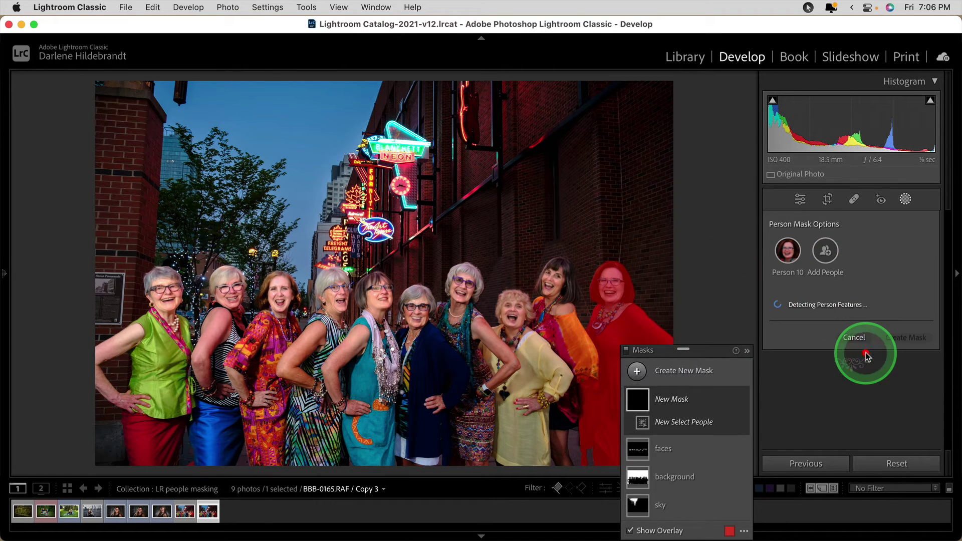
{"action": "left_click", "coordinate": [825, 253]}
{"action": "scroll", "coordinate": [873, 369], "scroll_direction": "down", "scroll_amount": 3}
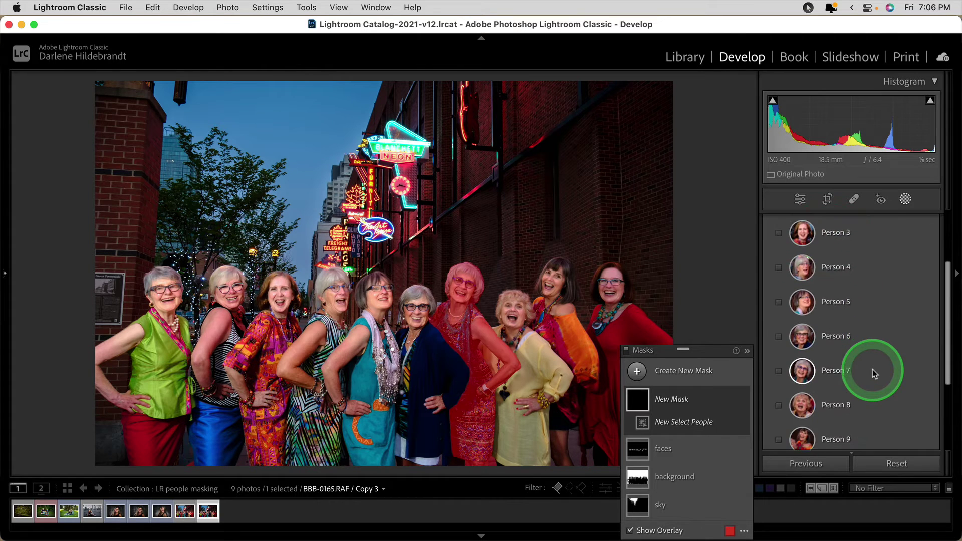
{"action": "scroll", "coordinate": [873, 369], "scroll_direction": "down", "scroll_amount": 2}
{"action": "left_click", "coordinate": [779, 361]}
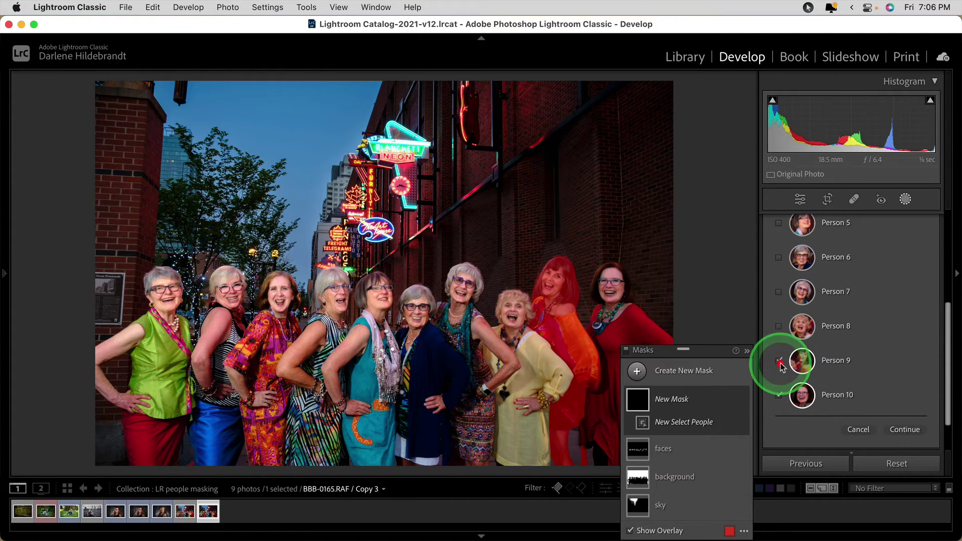
{"action": "left_click", "coordinate": [779, 325]}
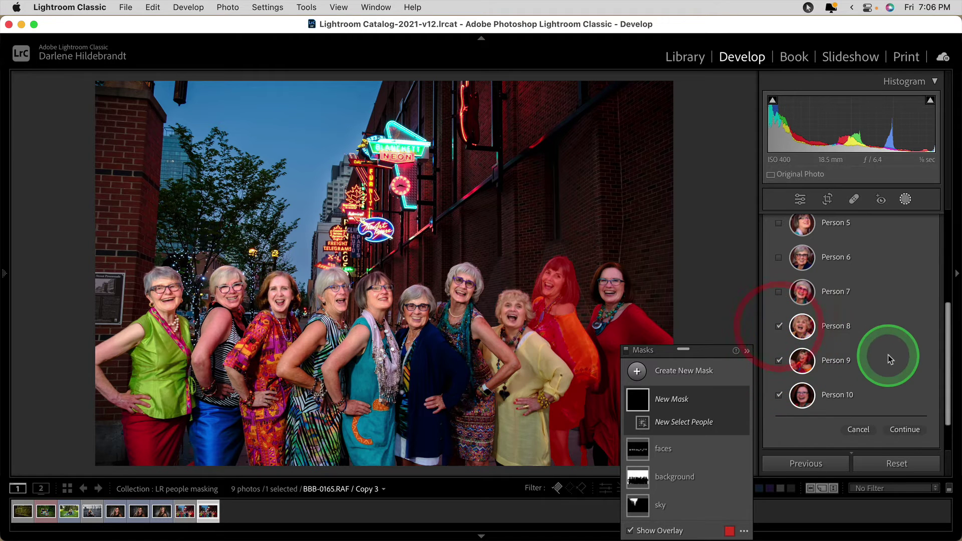
{"action": "left_click", "coordinate": [905, 429]}
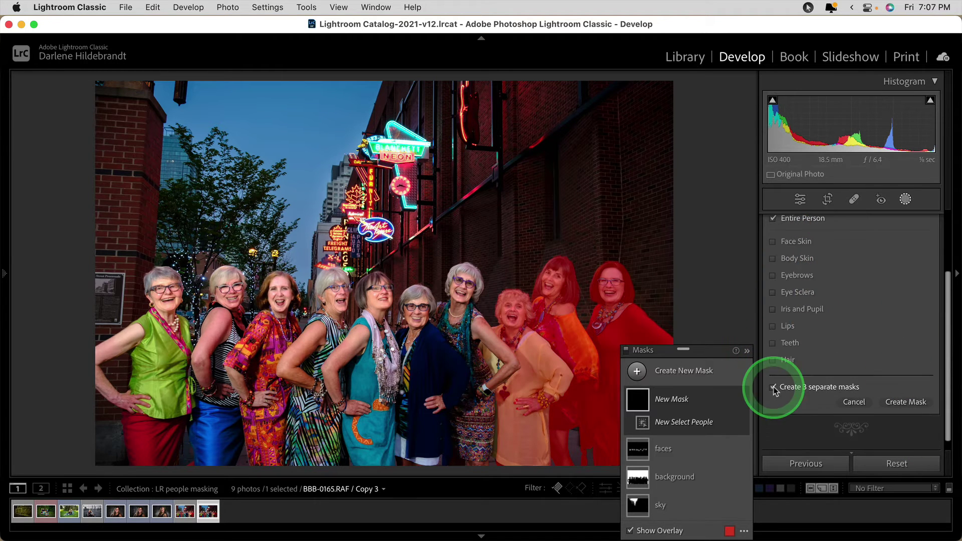
{"action": "left_click", "coordinate": [772, 387]}
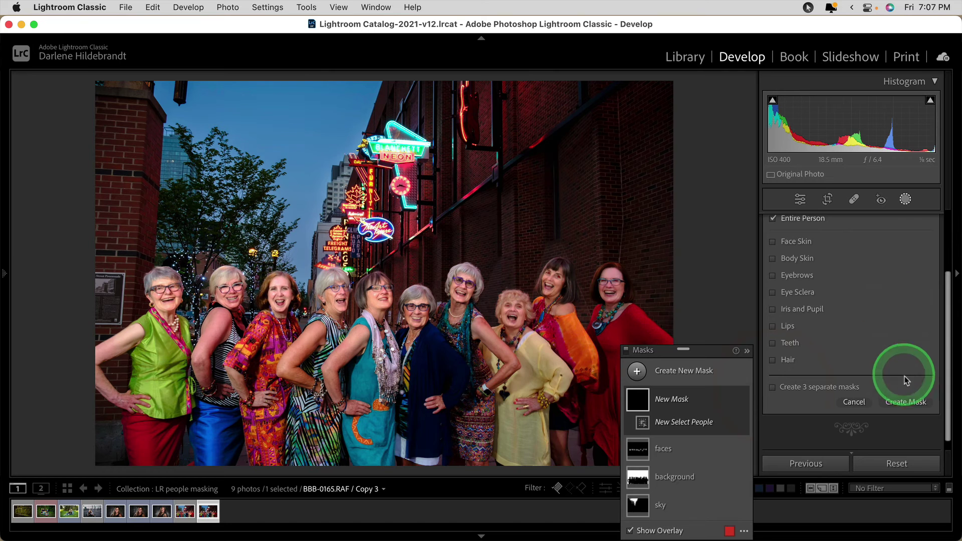
{"action": "left_click", "coordinate": [906, 402]}
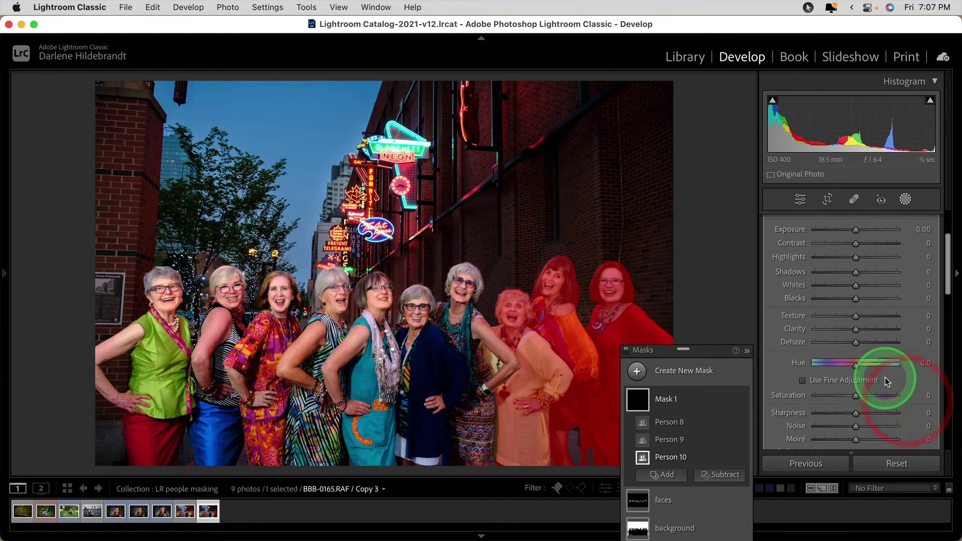
Set the three-person mask to Exposure 0.28 and Whites 10.
{"action": "scroll", "coordinate": [884, 381], "scroll_direction": "up", "scroll_amount": 3}
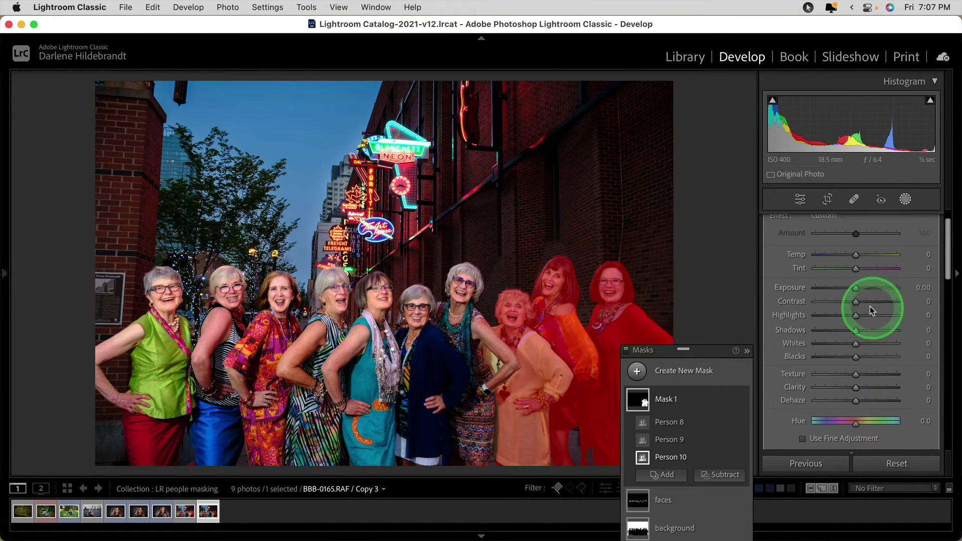
{"action": "left_click_drag", "start_coordinate": [857, 288], "coordinate": [860, 289]}
{"action": "left_click_drag", "start_coordinate": [857, 338], "coordinate": [855, 340]}
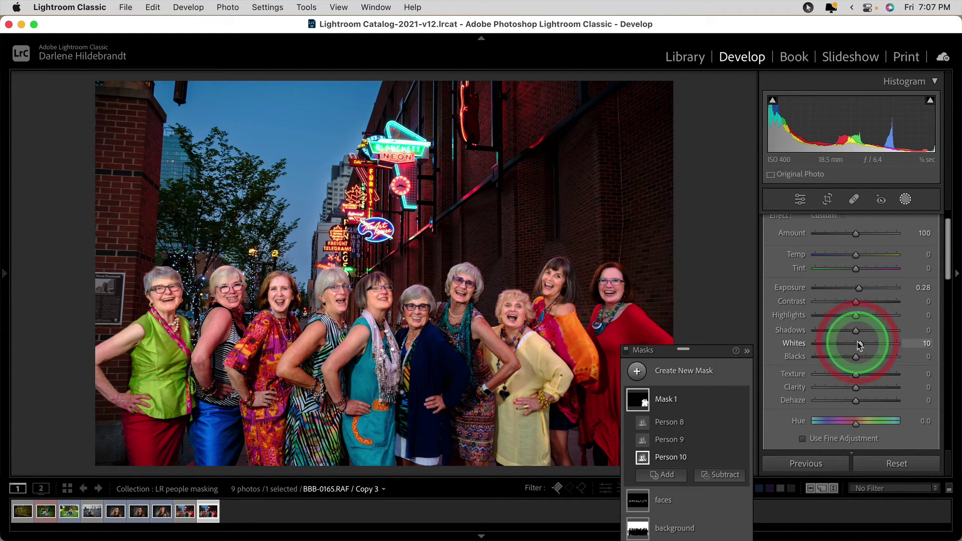
Compare the group photo with the three-person mask hidden and shown, and rename the mask as "3 ladies on right".
{"action": "left_click", "coordinate": [742, 401]}
{"action": "left_click", "coordinate": [742, 401]}
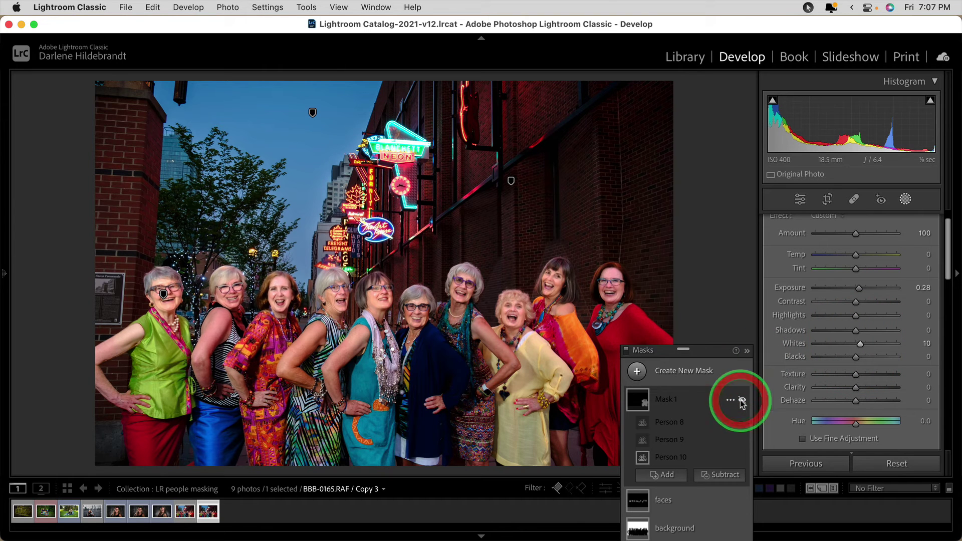
{"action": "left_click", "coordinate": [742, 402]}
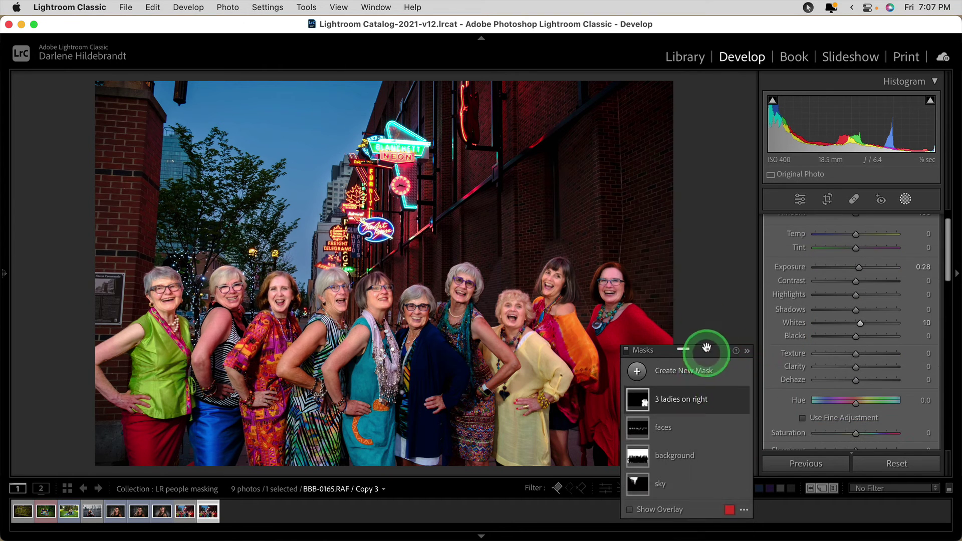
Move the floating mask list up beside the photo and review the masks in it.
{"action": "left_click_drag", "start_coordinate": [705, 345], "coordinate": [711, 123]}
{"action": "left_click", "coordinate": [701, 308]}
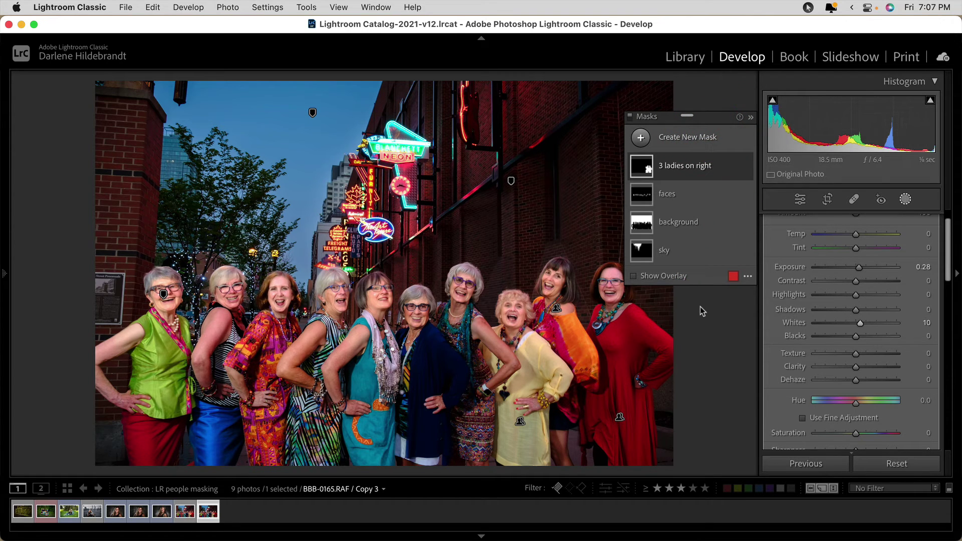
{"action": "left_click", "coordinate": [688, 254]}
{"action": "left_click_drag", "start_coordinate": [689, 256], "coordinate": [706, 201]}
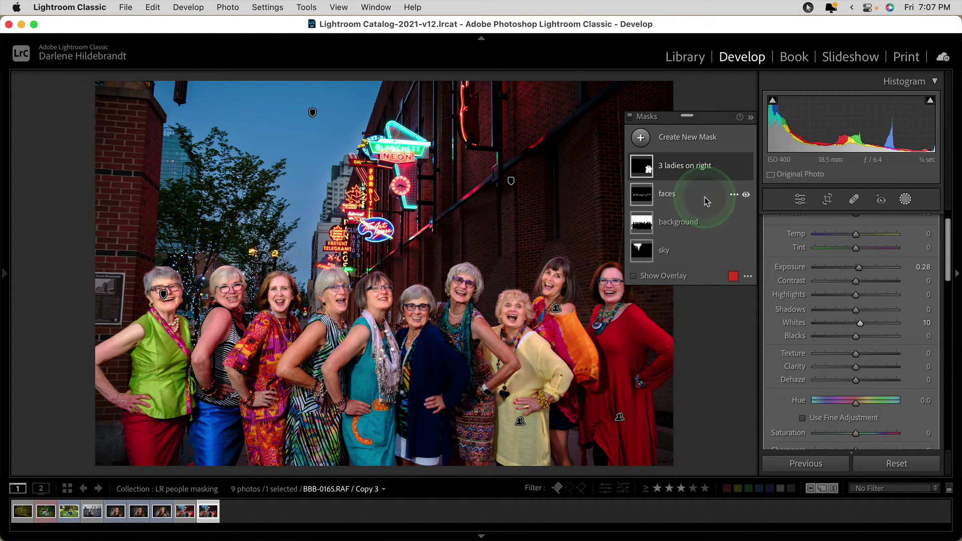
{"action": "left_click", "coordinate": [714, 168]}
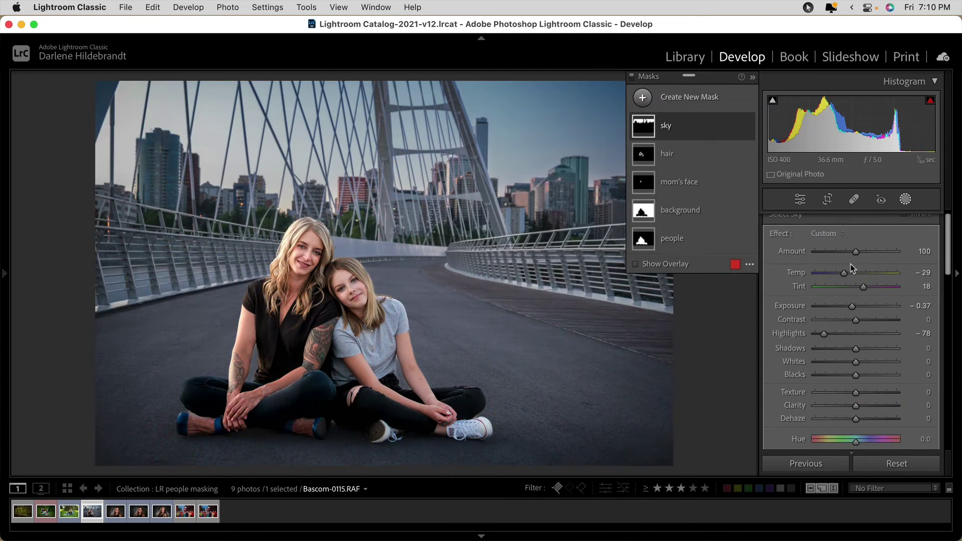
Select the "people" mask on the bridge portrait and compare the photo with that mask hidden and shown.
{"action": "left_click", "coordinate": [849, 267]}
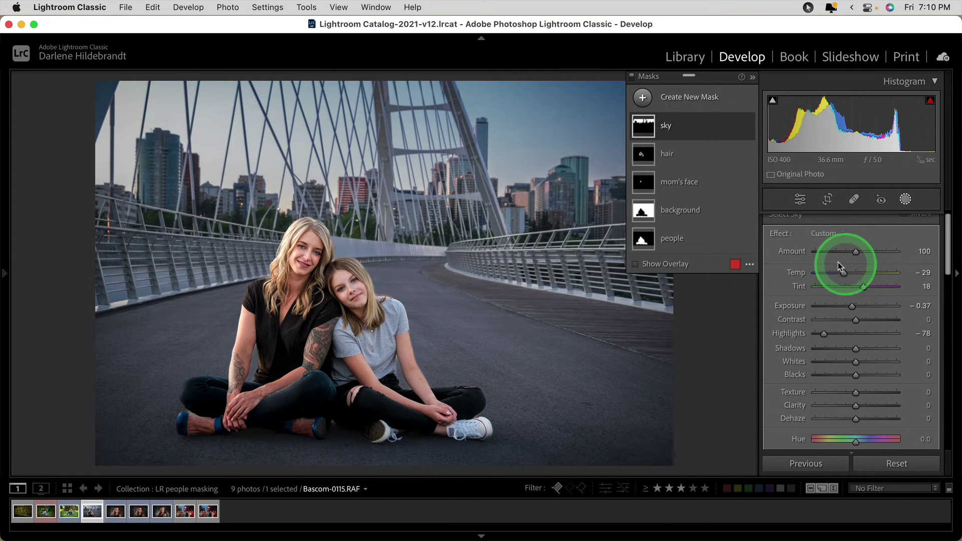
{"action": "left_click", "coordinate": [691, 240]}
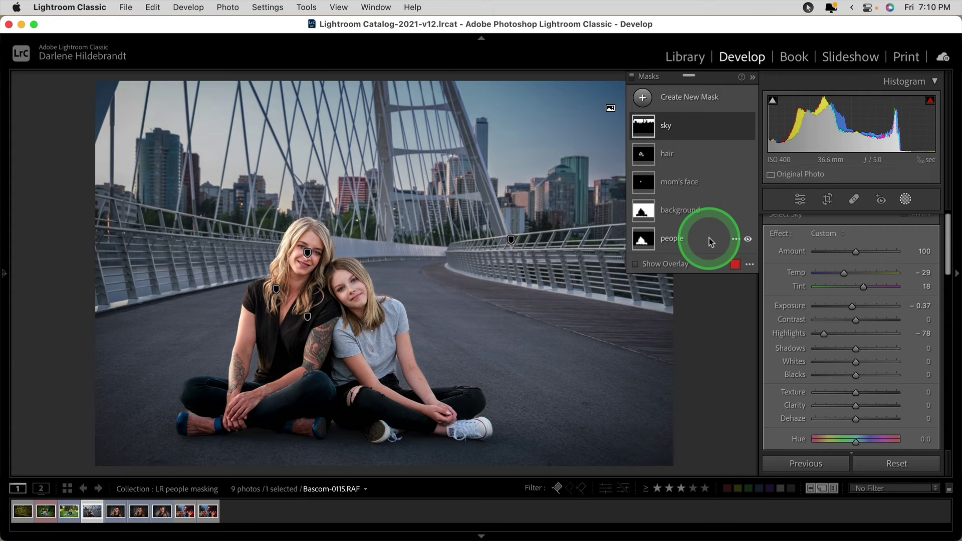
{"action": "left_click", "coordinate": [708, 239]}
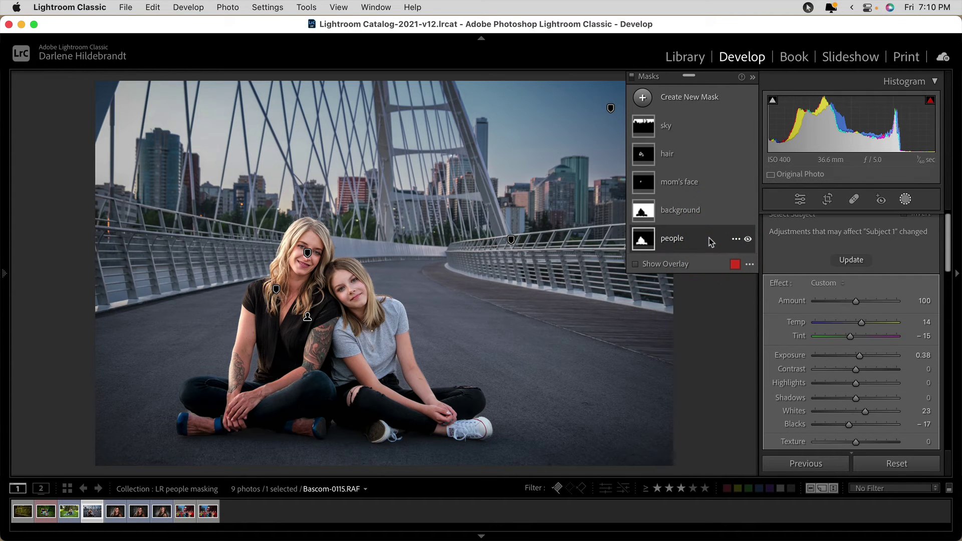
{"action": "left_click", "coordinate": [747, 240]}
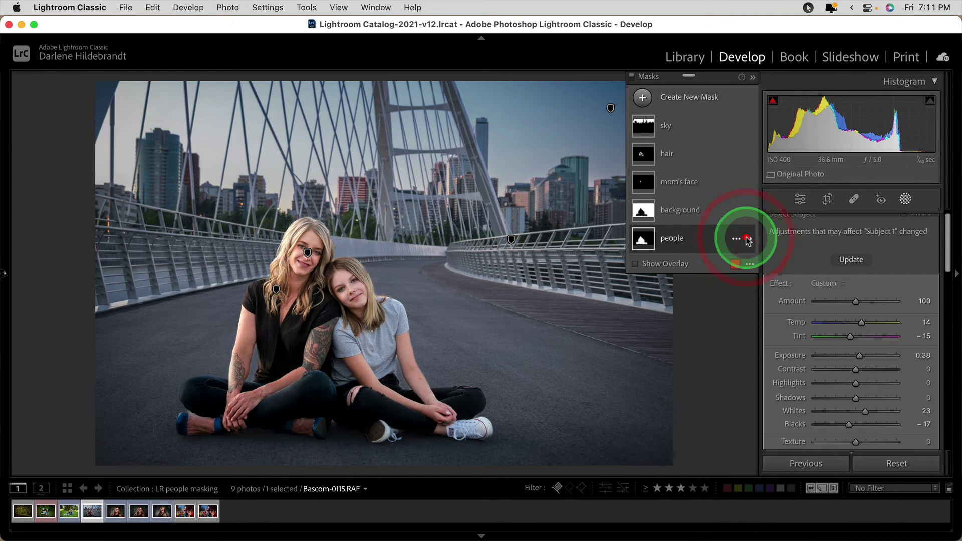
{"action": "left_click", "coordinate": [747, 239]}
{"action": "left_click", "coordinate": [748, 239]}
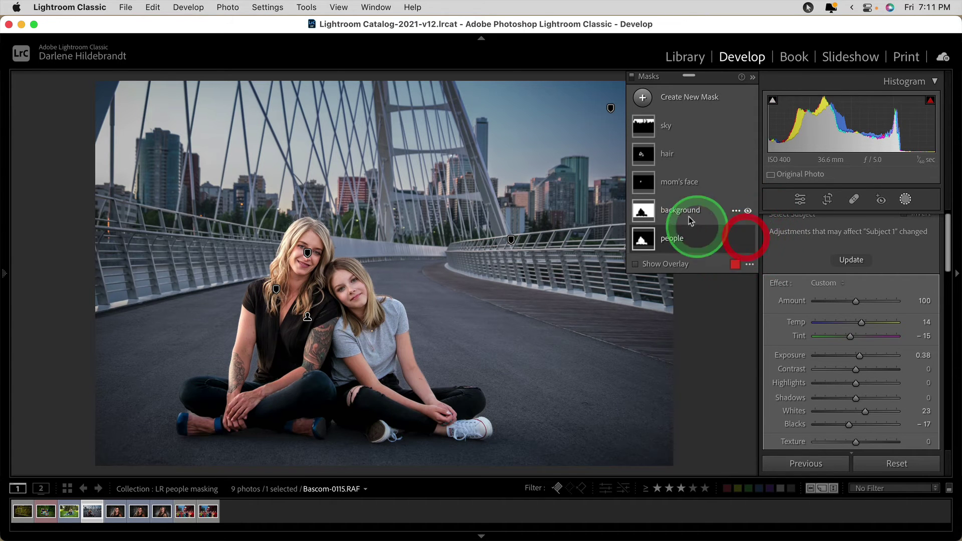
Select the "background" mask on the bridge portrait and compare the photo with that mask hidden and shown.
{"action": "left_click", "coordinate": [706, 215]}
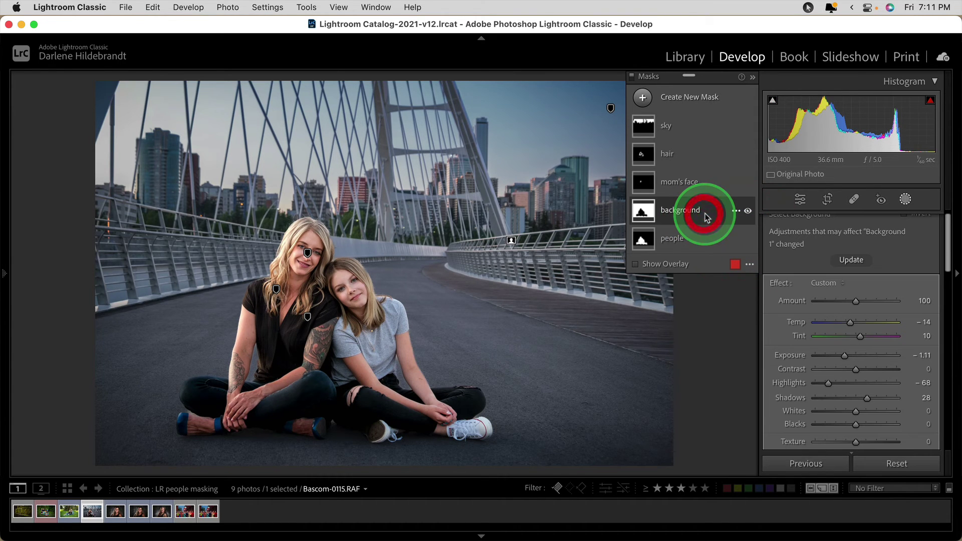
{"action": "left_click", "coordinate": [747, 212]}
{"action": "left_click", "coordinate": [747, 212]}
{"action": "left_click", "coordinate": [747, 212]}
{"action": "left_click", "coordinate": [748, 212]}
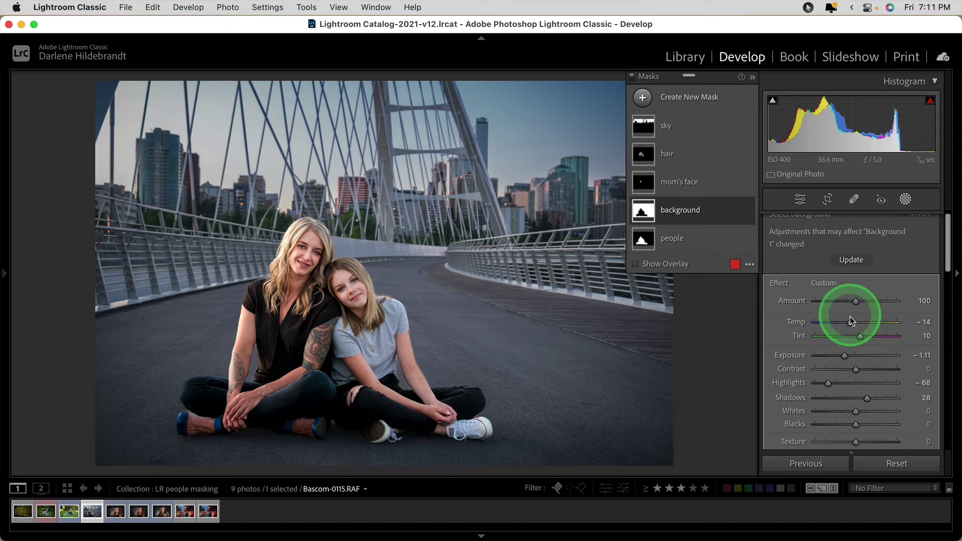
Select the "people" mask to view its settings, and compare the bridge portrait with the "mom's face" mask hidden and shown.
{"action": "left_click", "coordinate": [699, 239]}
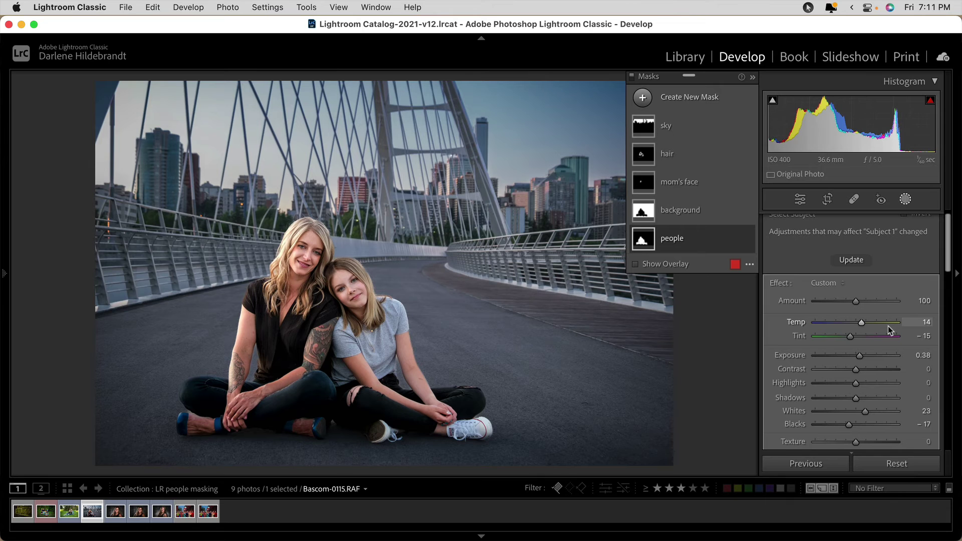
{"action": "left_click", "coordinate": [746, 184]}
{"action": "left_click", "coordinate": [748, 184]}
{"action": "left_click", "coordinate": [748, 184]}
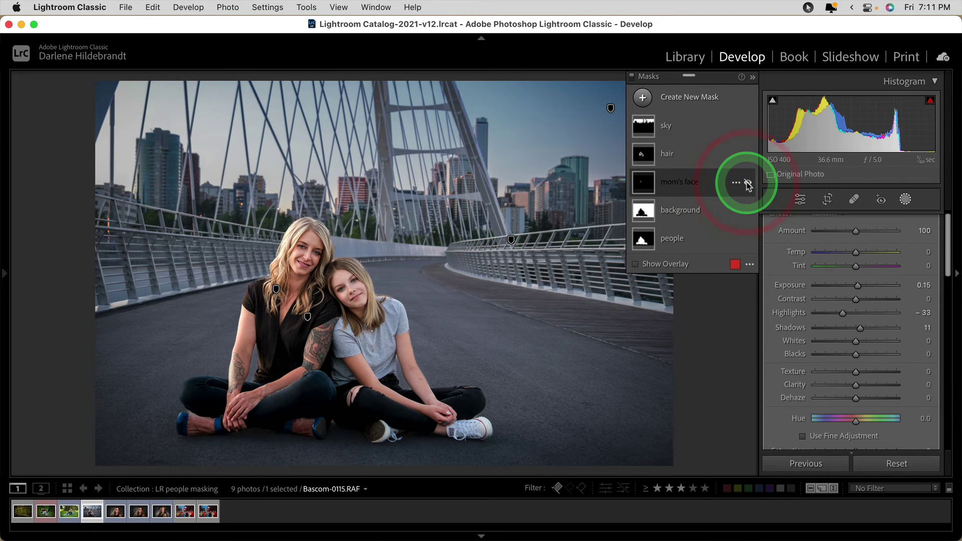
Compare the bridge portrait with the "hair" mask hidden and shown.
{"action": "left_click", "coordinate": [748, 156]}
{"action": "left_click", "coordinate": [747, 156]}
{"action": "left_click", "coordinate": [748, 156]}
{"action": "left_click", "coordinate": [747, 155]}
{"action": "left_click", "coordinate": [748, 156]}
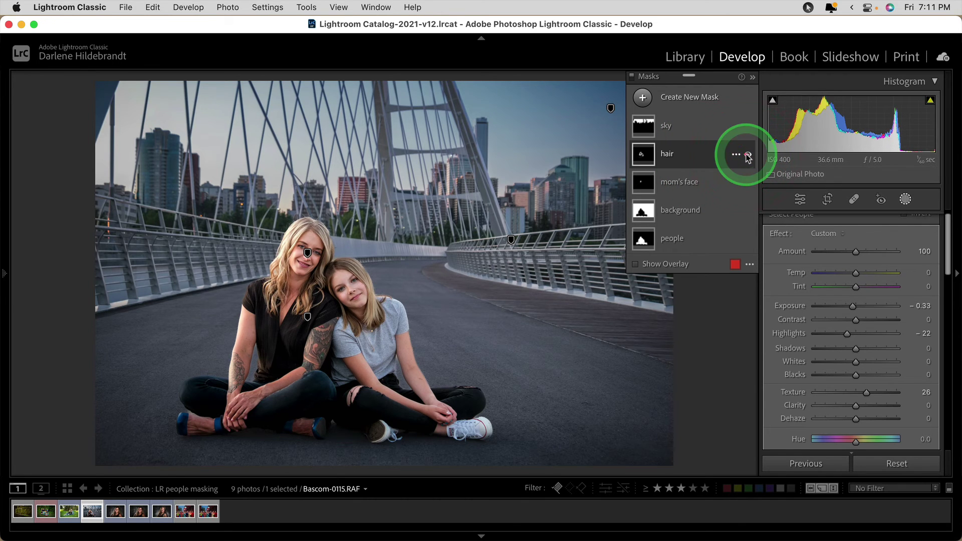
Compare the bridge portrait with the "sky" mask hidden and shown.
{"action": "left_click", "coordinate": [747, 127]}
{"action": "left_click", "coordinate": [748, 126]}
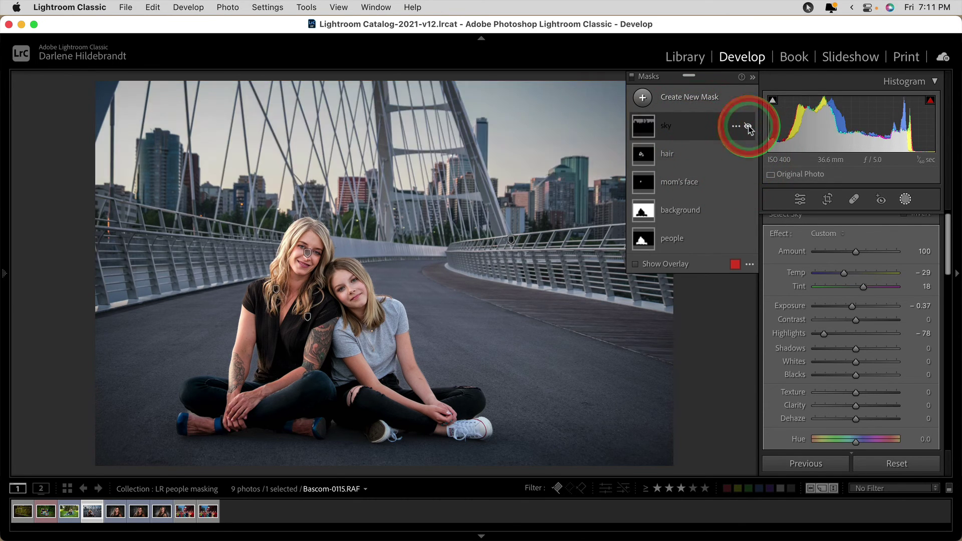
{"action": "left_click", "coordinate": [748, 126]}
{"action": "left_click", "coordinate": [748, 127]}
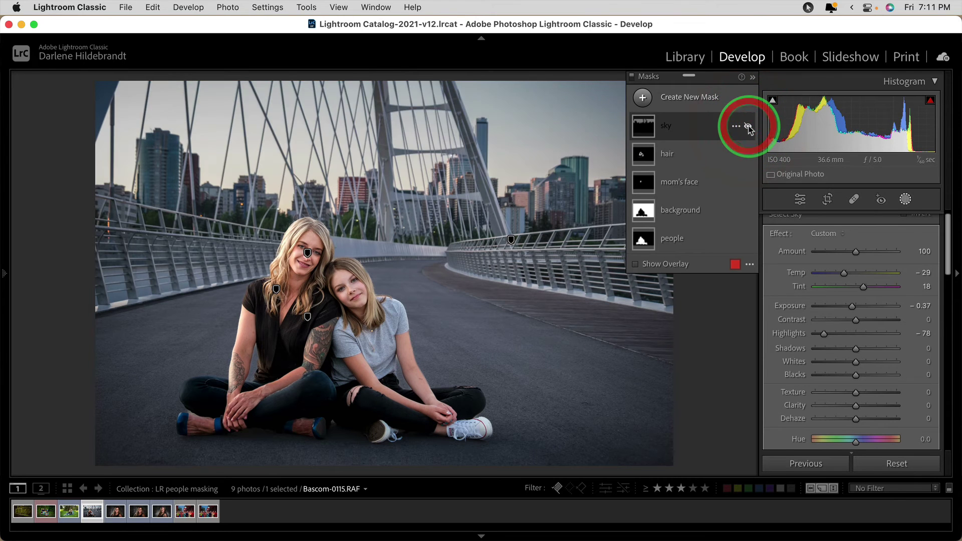
Close masking and compare the bridge portrait's unedited version with its fully edited version.
{"action": "key", "text": "shift+w"}
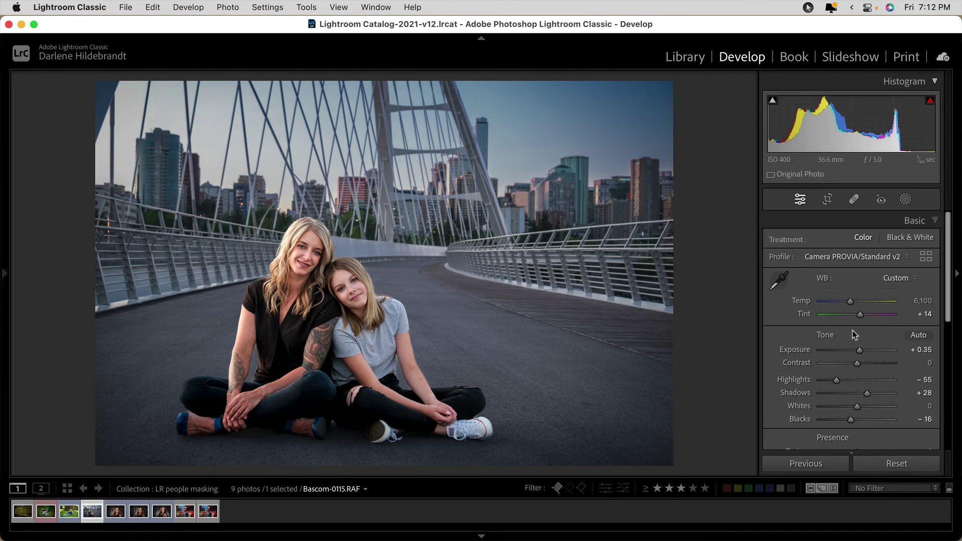
{"action": "key", "text": "backslash"}
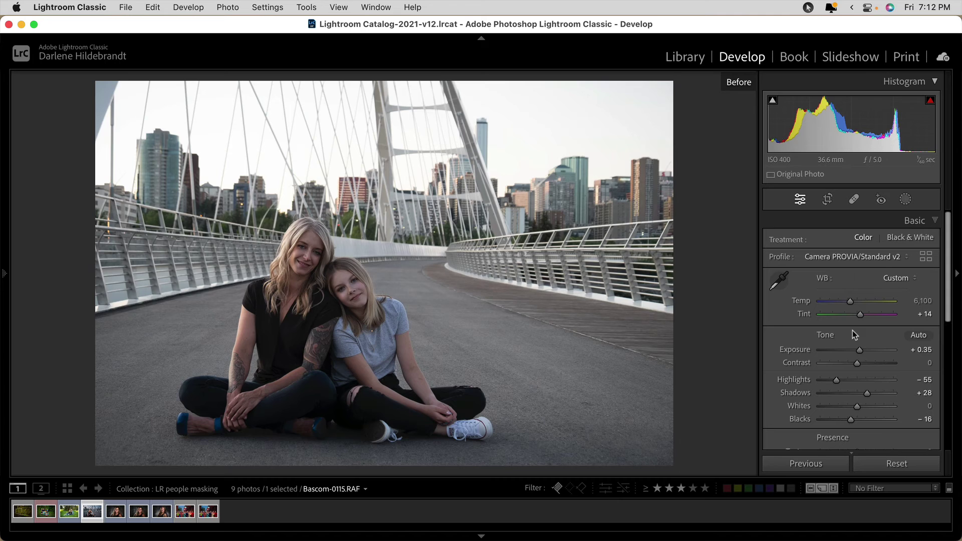
{"action": "key", "text": "backslash"}
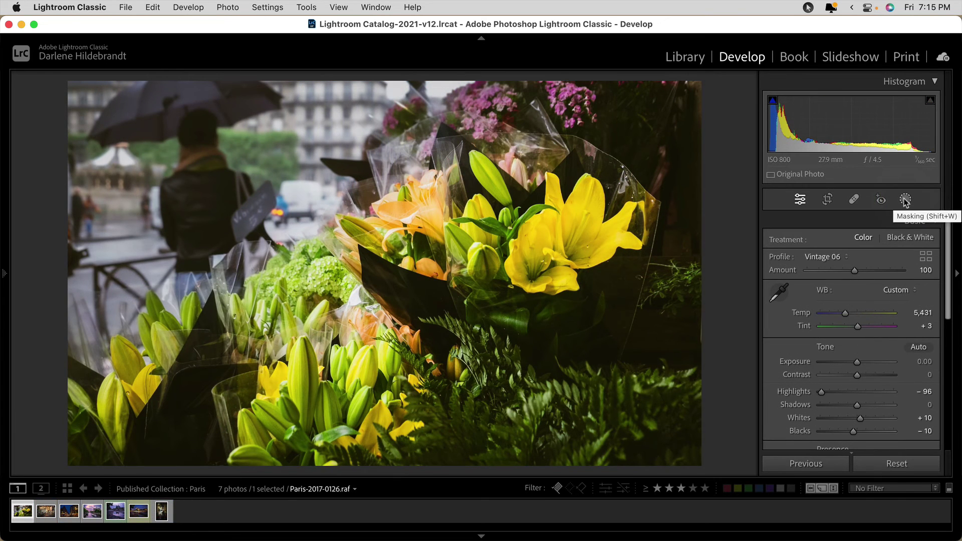
Open masking on the Paris flower photo, try an automatic Select Subject mask, and undo it.
{"action": "left_click", "coordinate": [905, 199]}
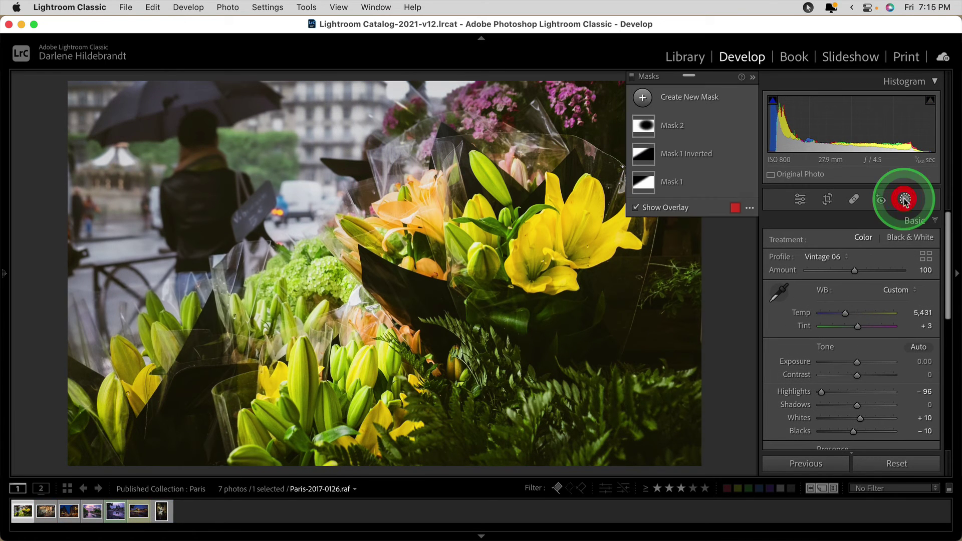
{"action": "left_click", "coordinate": [642, 98]}
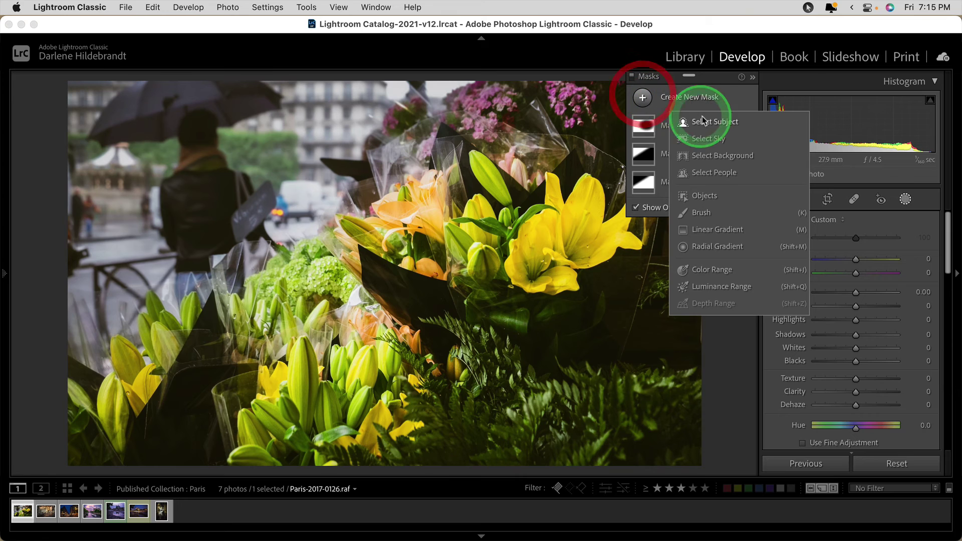
{"action": "left_click", "coordinate": [699, 123]}
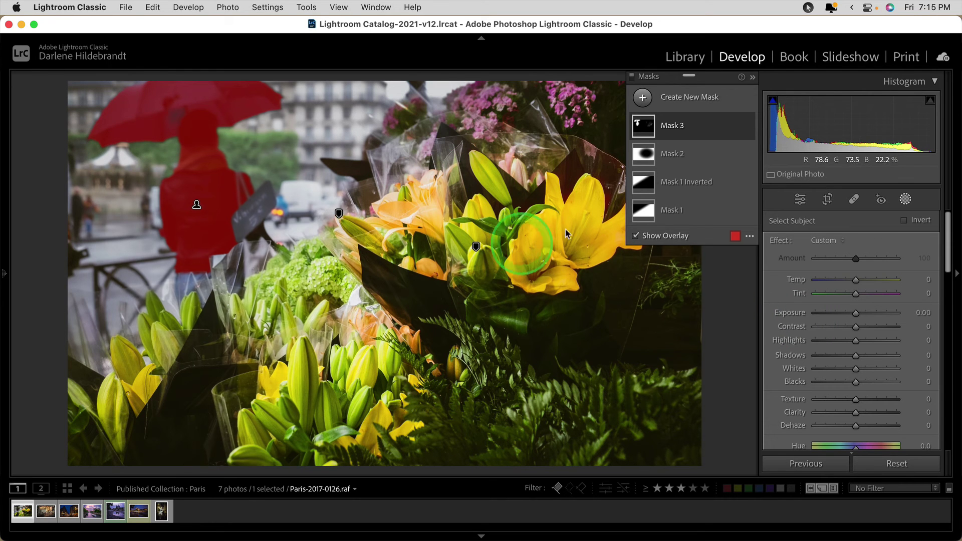
{"action": "key", "text": "super+z"}
Create a new Objects mask from a rectangle drawn around the large yellow lily bouquet.
{"action": "left_click", "coordinate": [643, 98]}
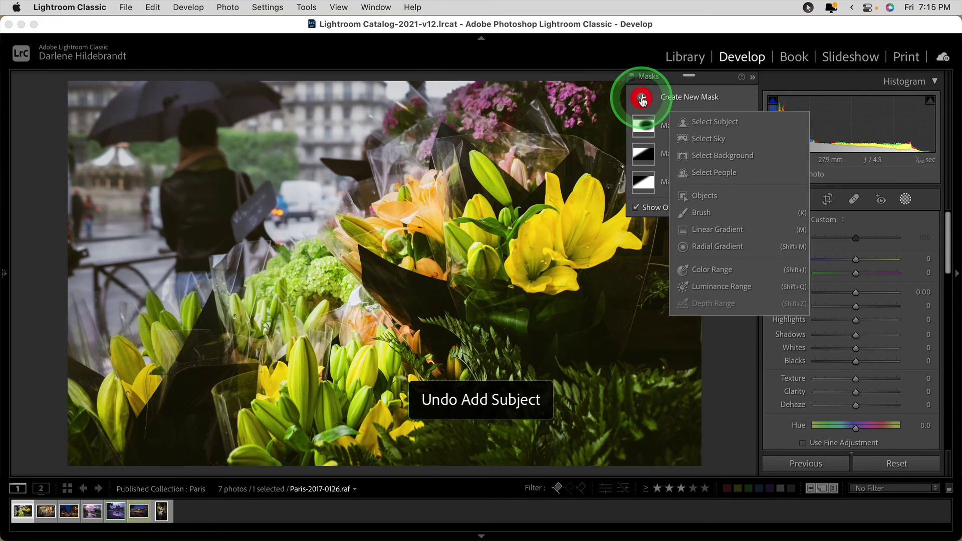
{"action": "left_click", "coordinate": [701, 196]}
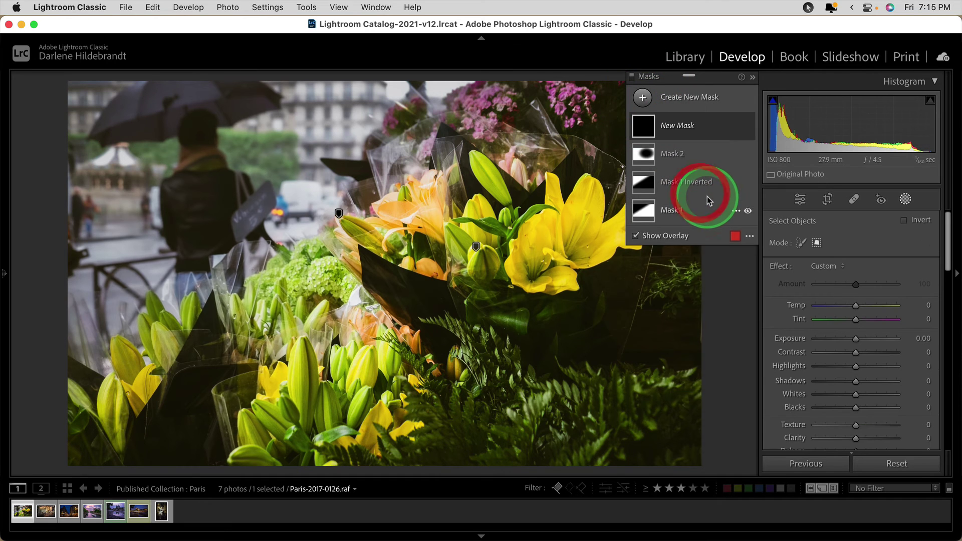
{"action": "mouse_move", "coordinate": [320, 135]}
{"action": "left_mouse_down"}
{"action": "mouse_move", "coordinate": [386, 261]}
{"action": "mouse_move", "coordinate": [649, 378]}
{"action": "mouse_move", "coordinate": [678, 377]}
{"action": "left_mouse_up"}
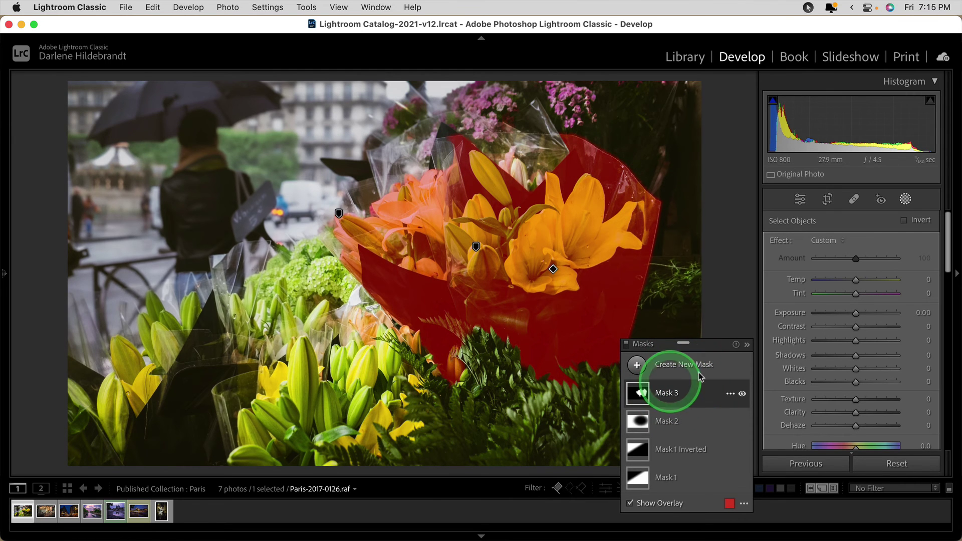
Set the bouquet mask's Exposure to 0.29, Texture to 22 and Clarity to 22.
{"action": "left_click", "coordinate": [856, 314]}
{"action": "left_click_drag", "start_coordinate": [856, 315], "coordinate": [867, 280]}
{"action": "scroll", "coordinate": [867, 330], "scroll_direction": "down", "scroll_amount": 5}
{"action": "mouse_move", "coordinate": [856, 325]}
{"action": "left_mouse_down"}
{"action": "mouse_move", "coordinate": [865, 326]}
{"action": "mouse_move", "coordinate": [860, 339]}
{"action": "left_mouse_up"}
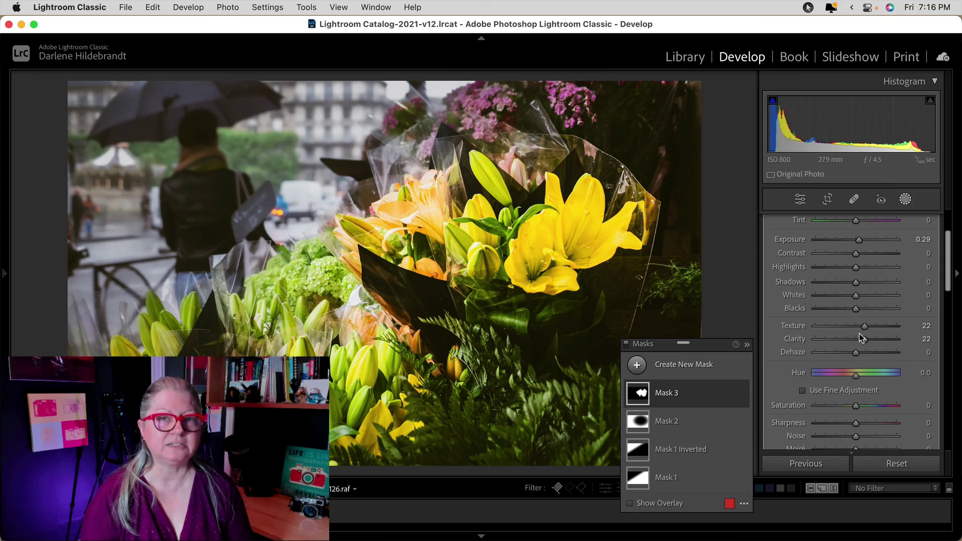